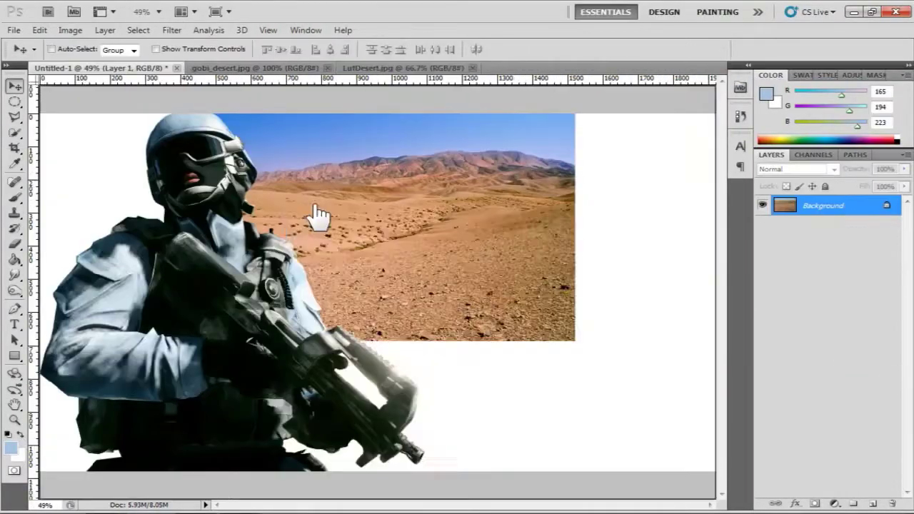
- Erase the top strip of Layer 2's rocky ground to reveal the Gobi mountains and dunes
click(718, 50)
key(b)
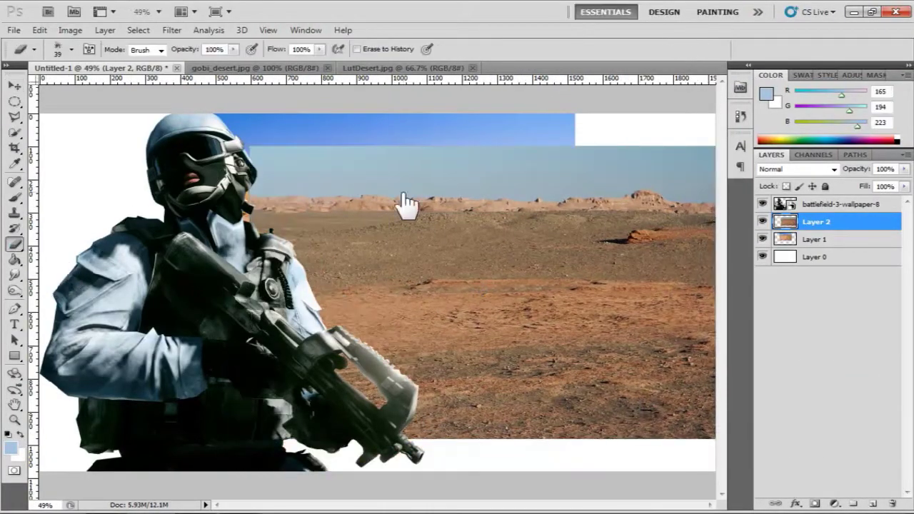
right_click(411, 196)
key(Escape)
drag(260, 174, 664, 202)
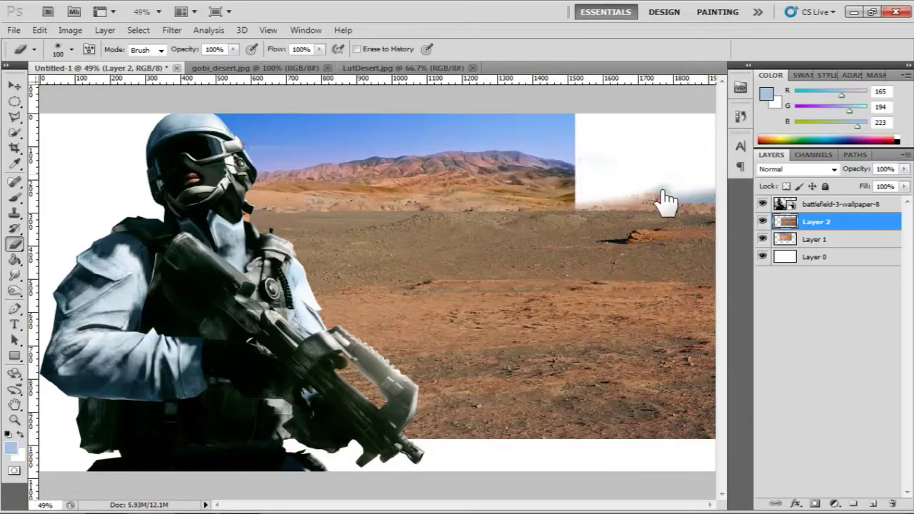
drag(433, 227, 308, 245)
key(ctrl+plus)
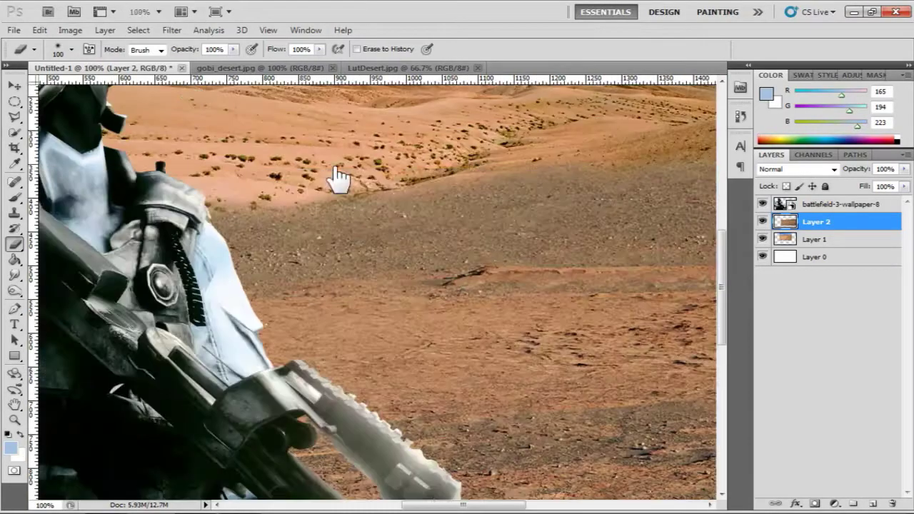
scroll(612, 171, right, 5)
scroll(414, 320, down, 5)
- Duplicate Layer 2, then reselect the original Layer 2 for erasing
right_click(814, 222)
click(720, 243)
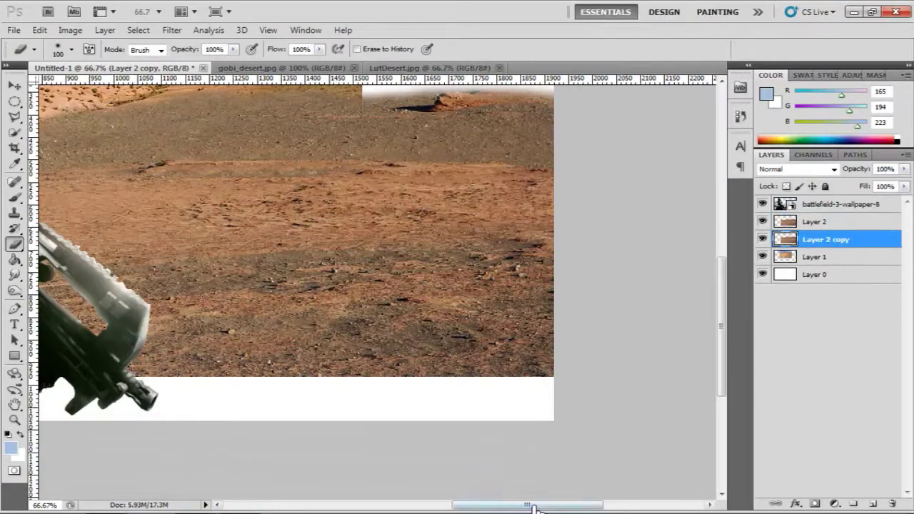
key(v)
key(ctrl+minus)
click(16, 244)
key(alt+bracketright)
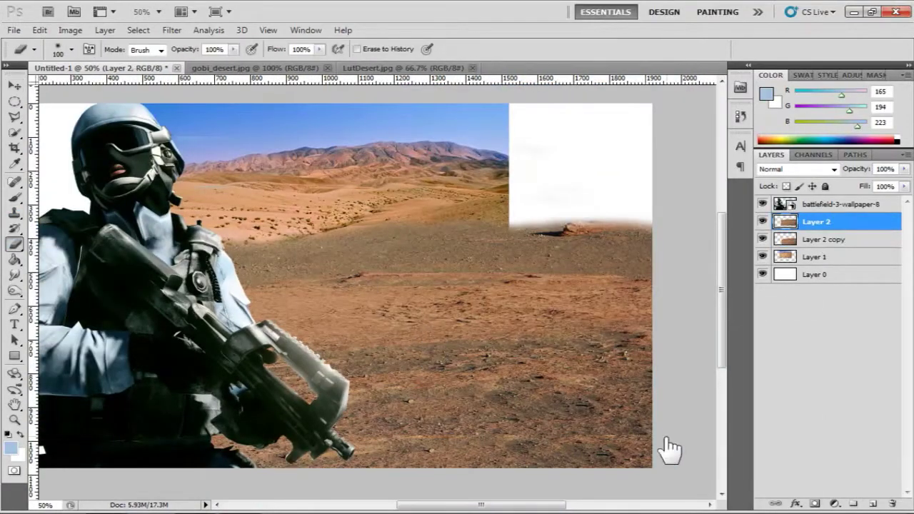
- Drag LutDesert into the composition below Layer 1, then delete that layer
click(402, 68)
key(v)
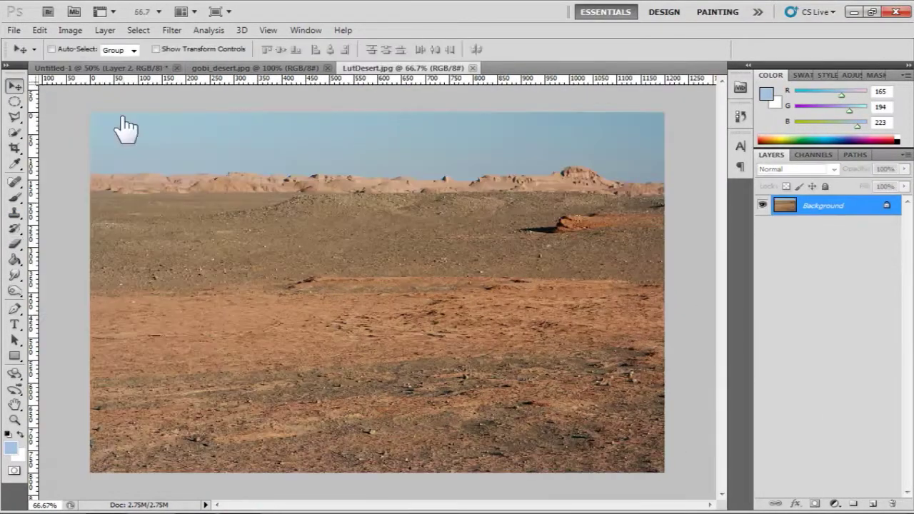
drag(118, 129, 474, 212)
key(ctrl+bracketleft)
key(ctrl+bracketleft)
key(ctrl+bracketleft)
key(ctrl+t)
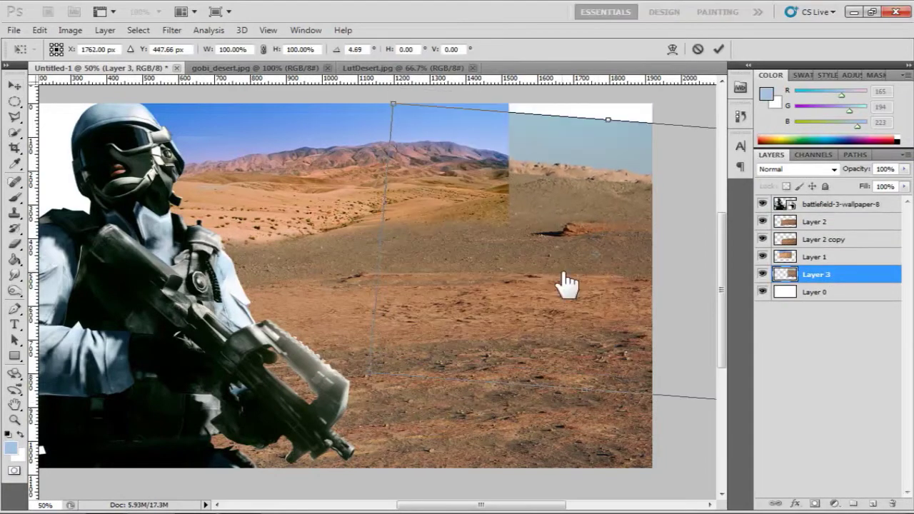
key(Escape)
key(Delete)
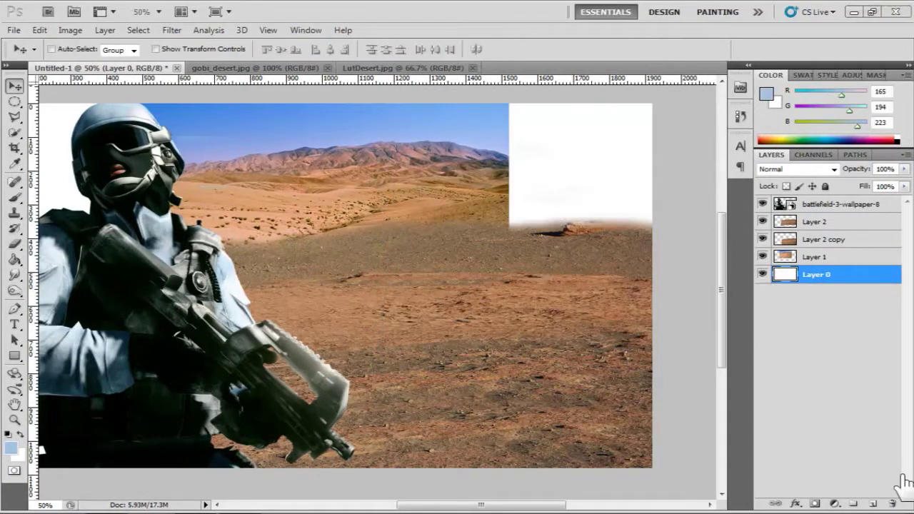
- Open the Black Desert dune photo and drag it in as Layer 3
key(ctrl+o)
double_click(357, 129)
mouse_move(117, 86)
mouse_down()
mouse_move(520, 268)
mouse_move(635, 289)
mouse_up()
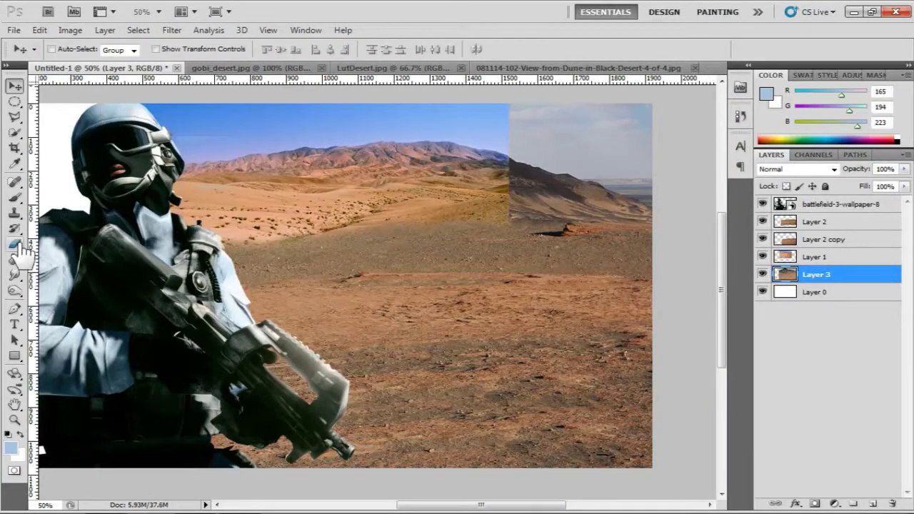
- Soften the seam between the two deserts by cloning and erasing on Layer 1
click(14, 213)
right_click(500, 160)
click(159, 12)
click(147, 32)
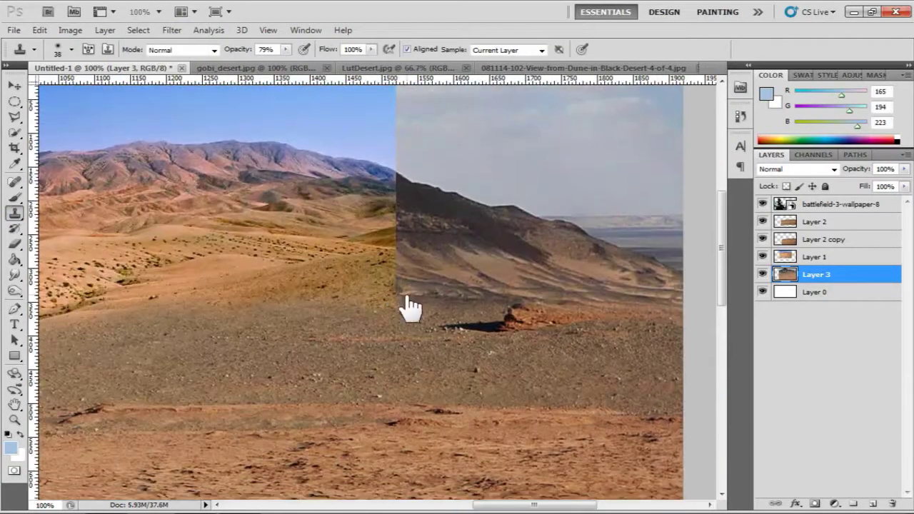
key(v)
click(112, 235)
key(e)
right_click(465, 261)
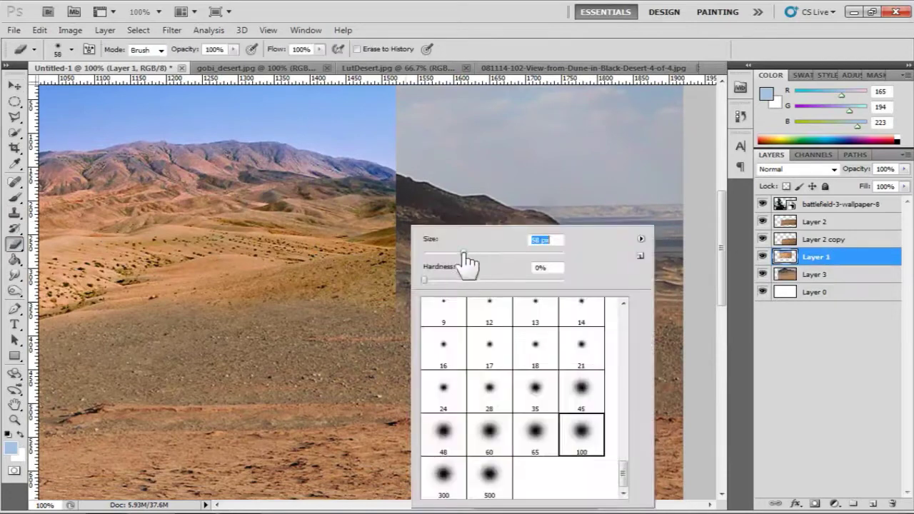
drag(389, 222, 411, 135)
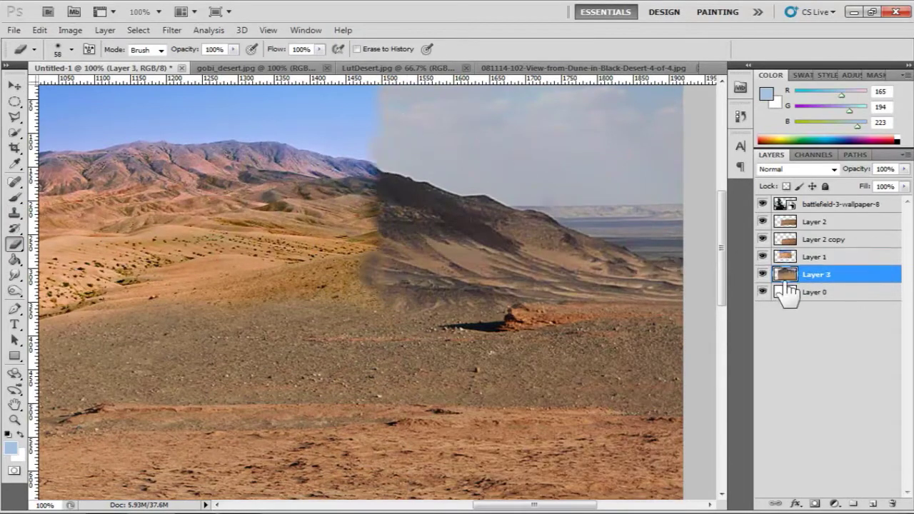
- Add a Brightness/Contrast adjustment above Layer 3 with brightness 42 and contrast -33
click(834, 503)
click(828, 273)
drag(830, 125, 849, 125)
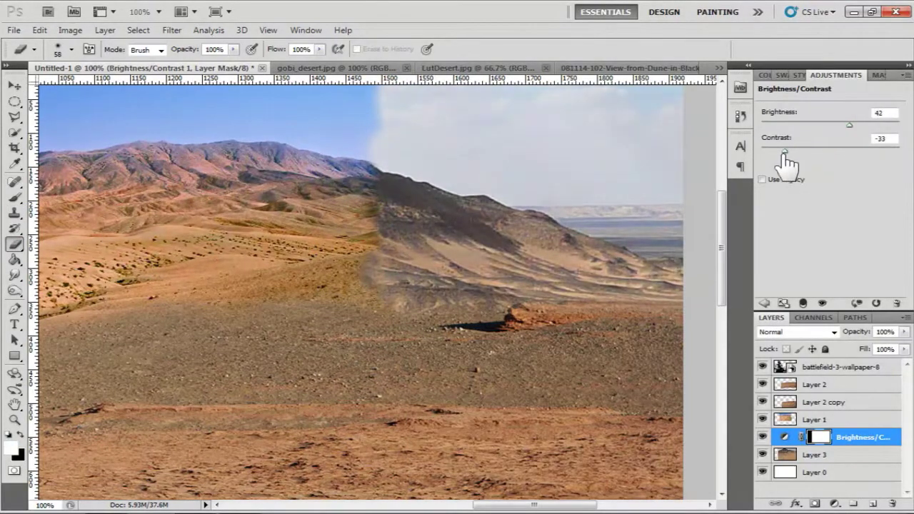
drag(808, 151, 864, 151)
- Add a Curves adjustment above Layer 3, brightening it and raising the Red curve
click(814, 455)
click(801, 115)
mouse_move(838, 204)
mouse_down()
mouse_move(857, 166)
mouse_move(834, 187)
mouse_up()
click(819, 115)
click(798, 130)
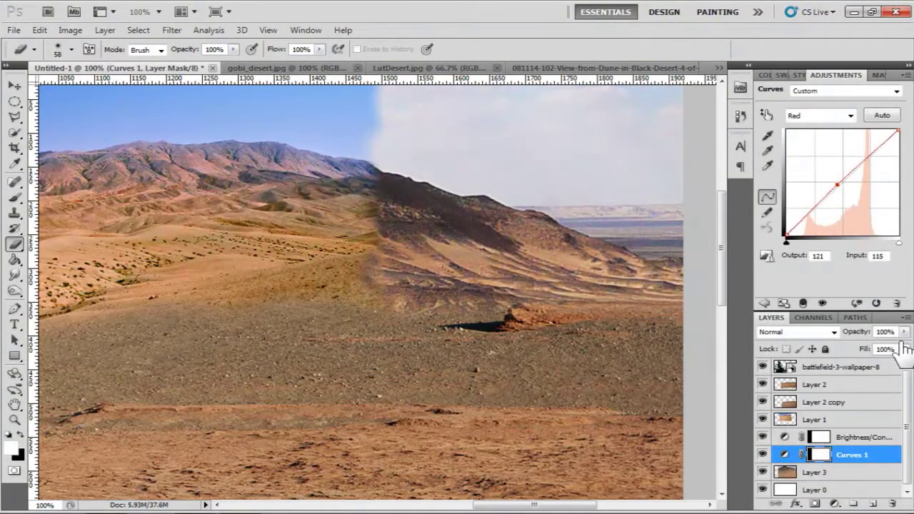
key(F6)
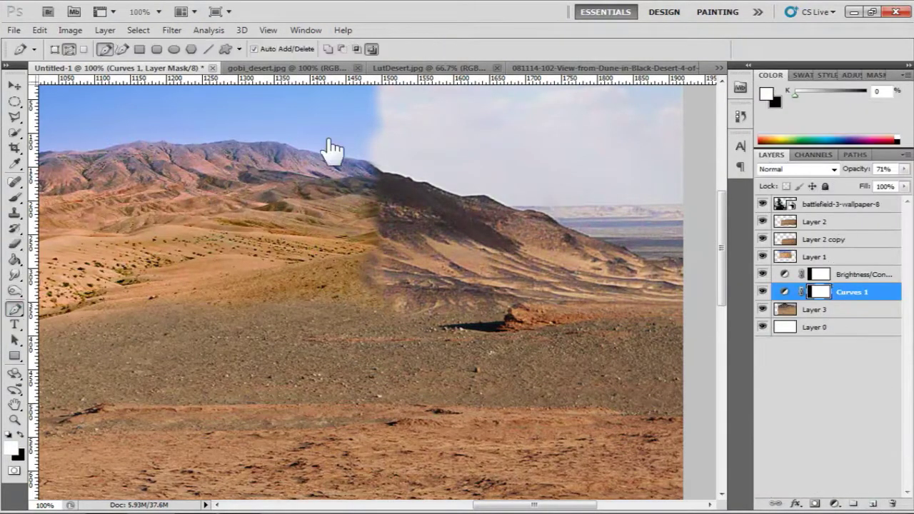
- Trace a pen path around the hazy sky and load it as a selection
key(alt+bracketleft)
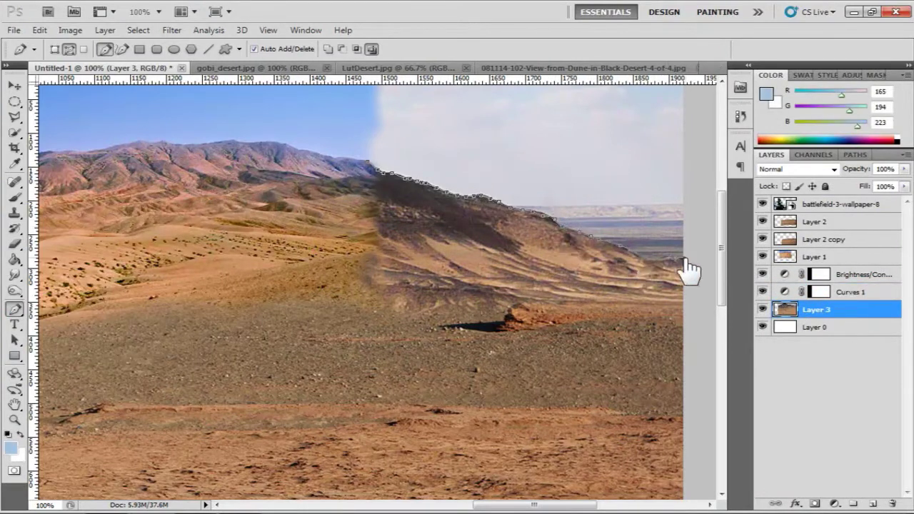
right_click(414, 156)
click(446, 180)
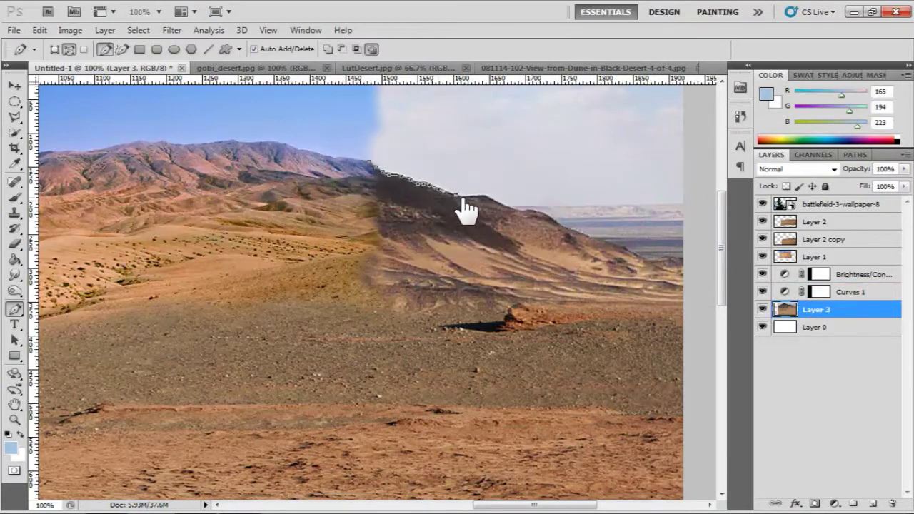
scroll(696, 218, up, 3)
click(696, 114)
click(374, 249)
key(ctrl+Return)
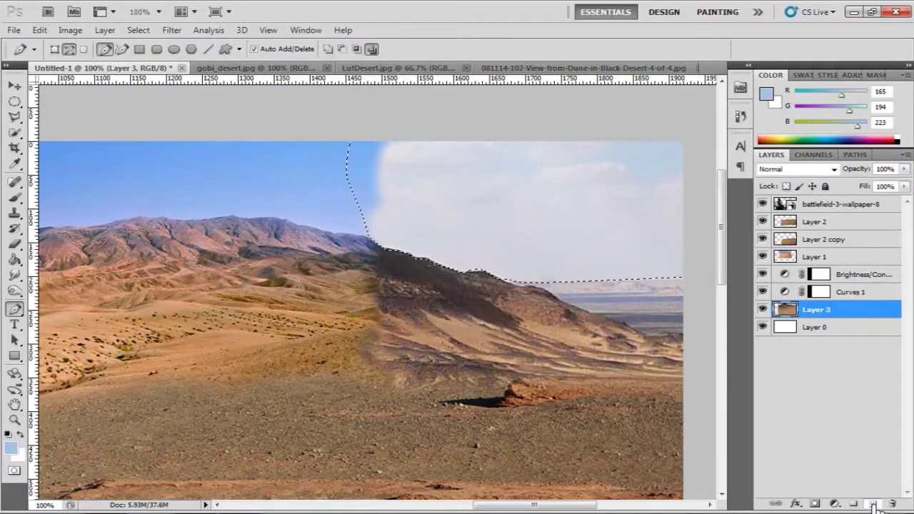
- Paint light blue sky and ridge haze on a new Layer 4 with a size 50 brush
key(ctrl+alt+shift+n)
key(b)
right_click(289, 208)
text(50)
key(Return)
mouse_move(382, 193)
mouse_down()
mouse_move(395, 155)
mouse_move(488, 204)
mouse_up()
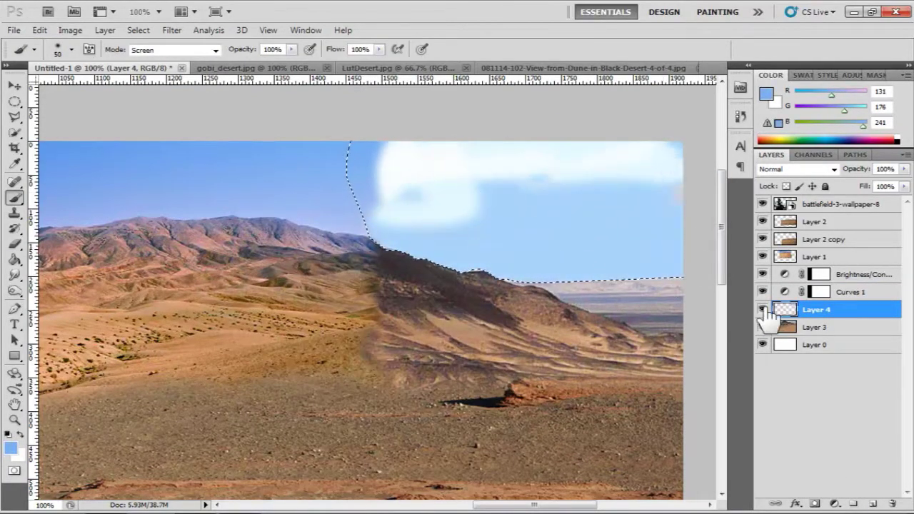
key(ctrl+alt+z)
drag(648, 258, 368, 250)
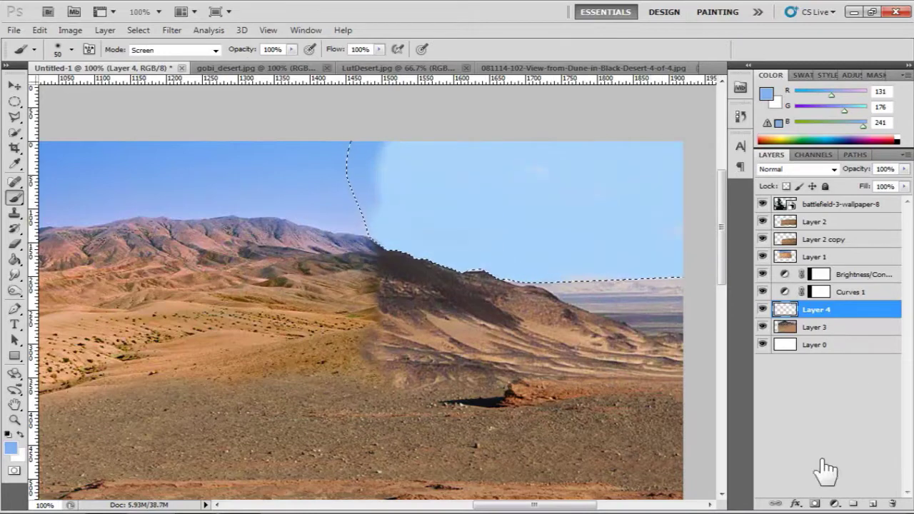
- Add a Curves 2 adjustment with the curve pulled down to darken
click(834, 503)
click(792, 302)
drag(839, 185, 840, 209)
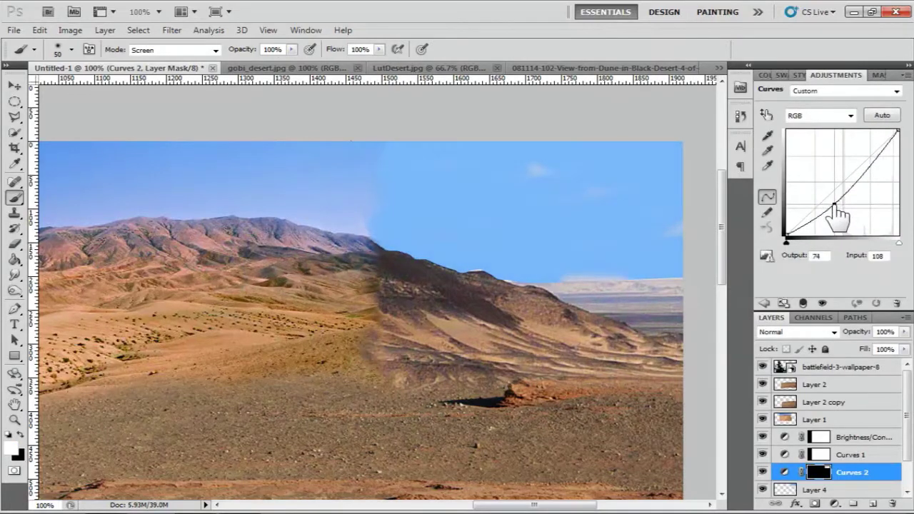
- Lower Curves 2 with a second point, erase on its mask, and clone on Layer 3
drag(868, 181, 868, 190)
click(14, 244)
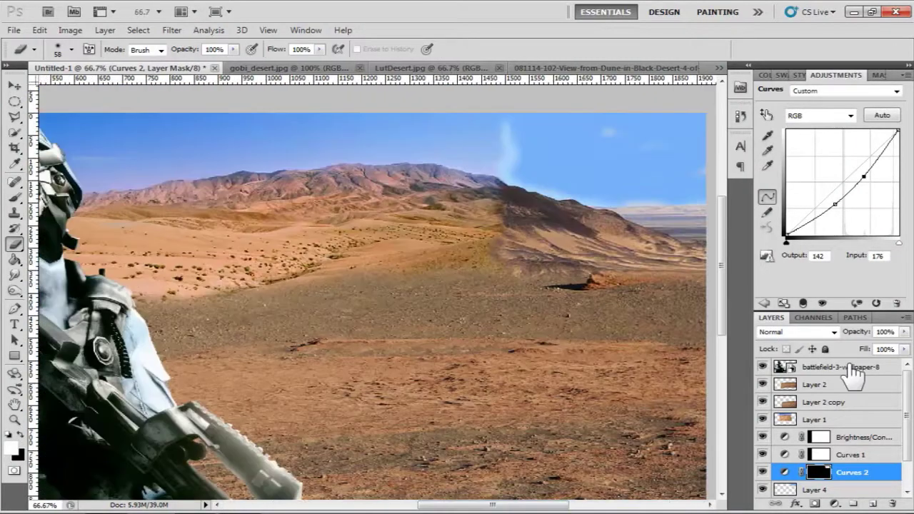
click(791, 344)
key(s)
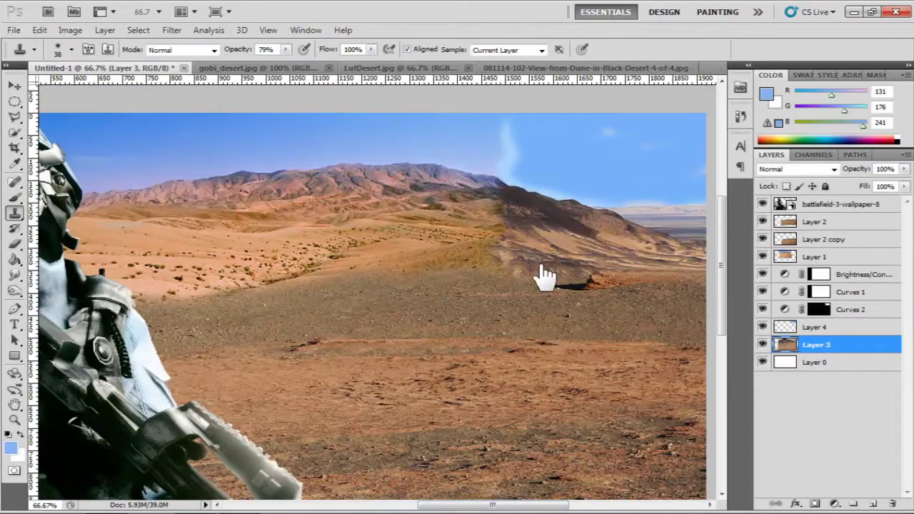
- Burn the right hill darker on Layer 3, then bring up the Open dialog
key(o)
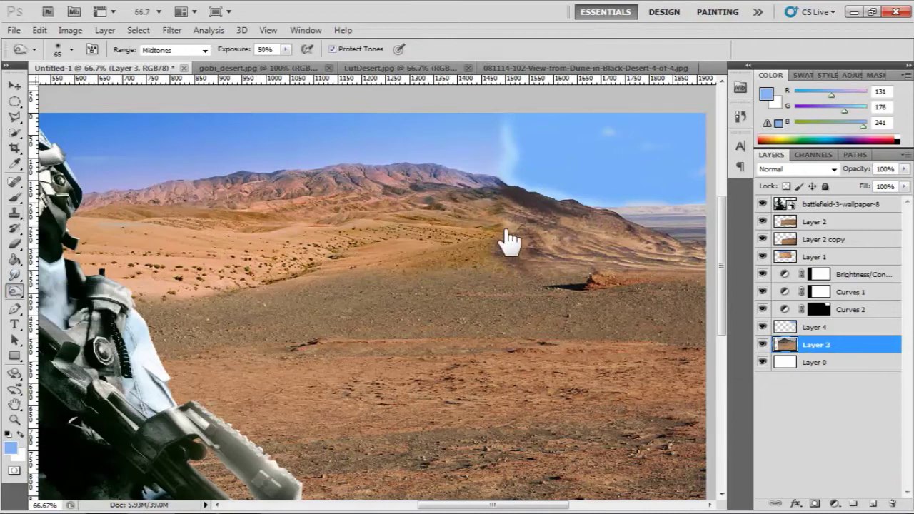
drag(594, 277, 516, 285)
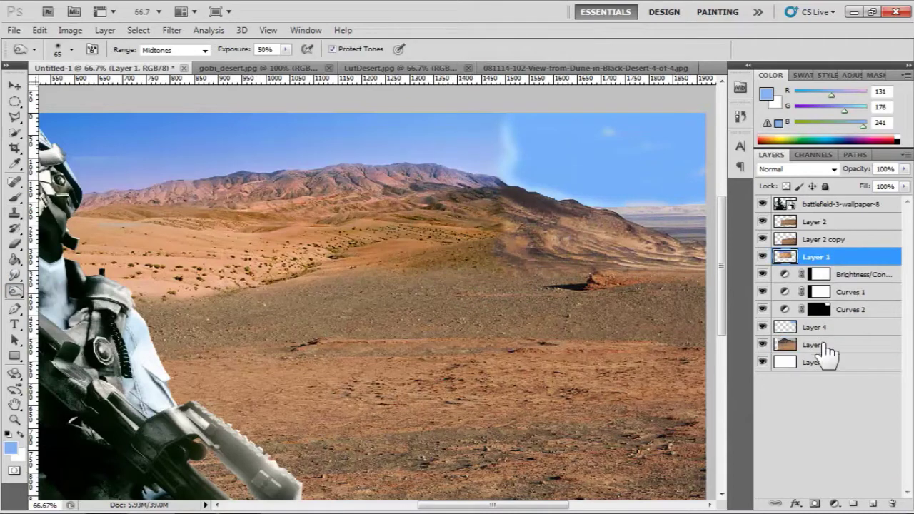
drag(500, 214, 512, 271)
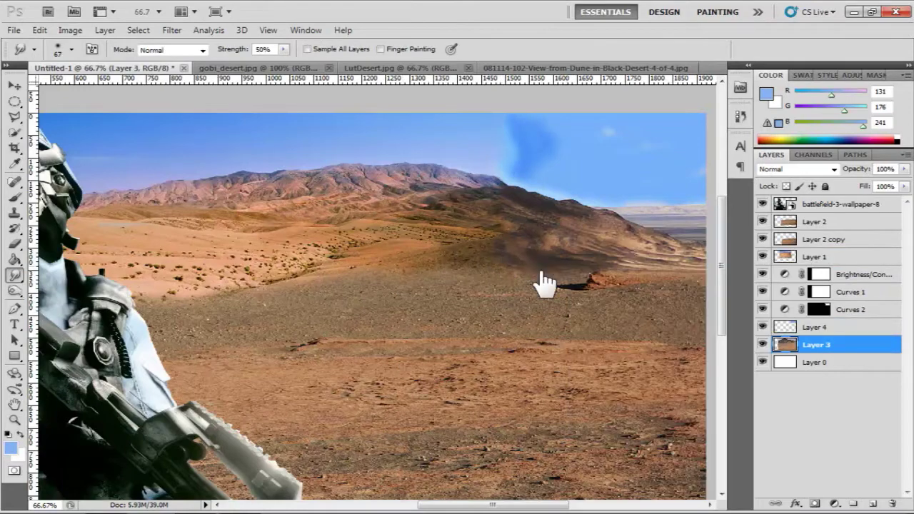
click(325, 67)
click(13, 30)
- Open the army-hybrid-tank image and drag it into the composition
click(42, 57)
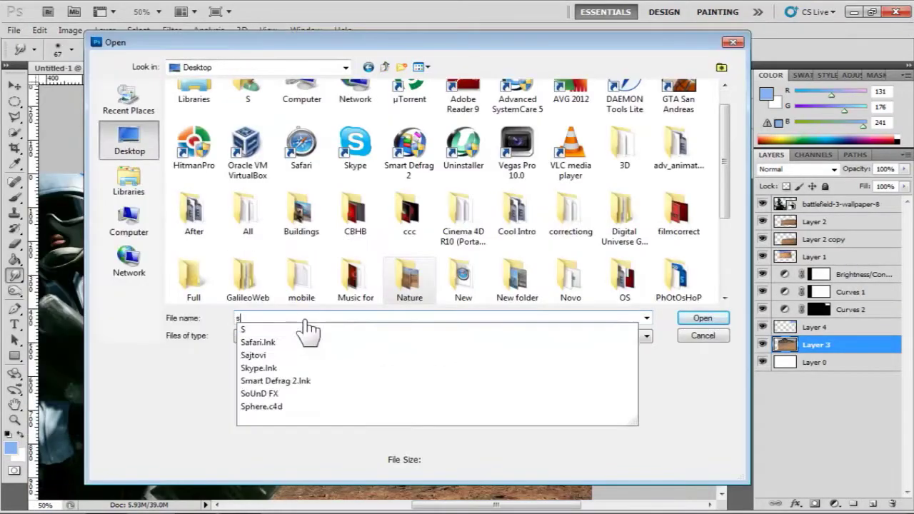
scroll(437, 220, down, 2)
scroll(581, 173, down, 2)
click(584, 168)
double_click(584, 168)
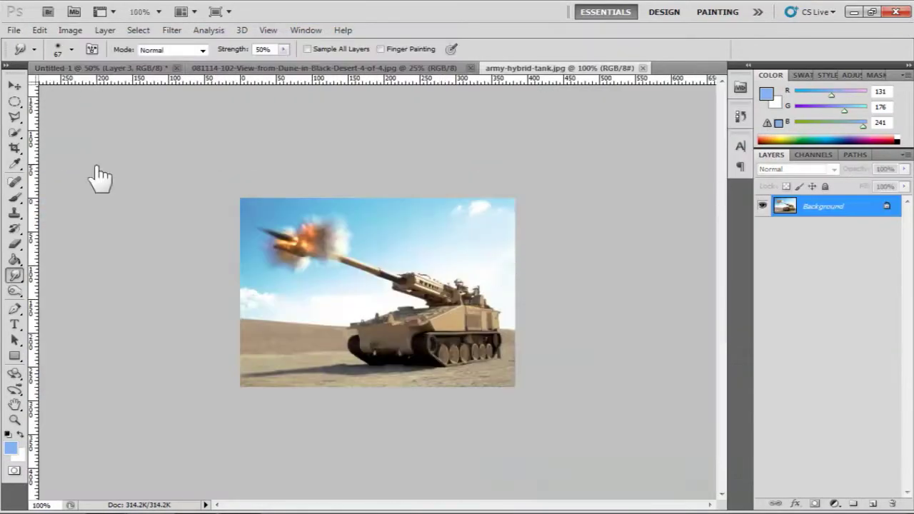
drag(475, 263, 490, 286)
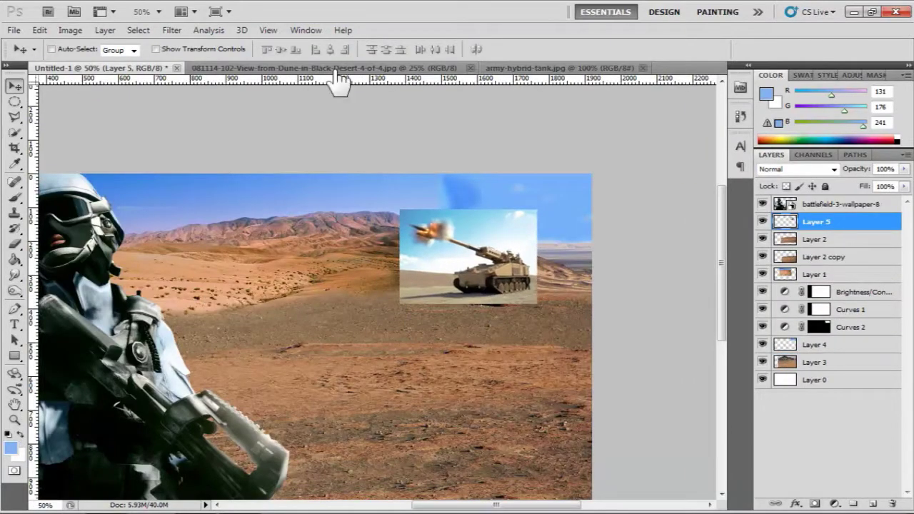
- Outline the area by the tank gun and paint a soft muzzle glow with a size 22 brush
key(ctrl+plus)
key(ctrl+plus)
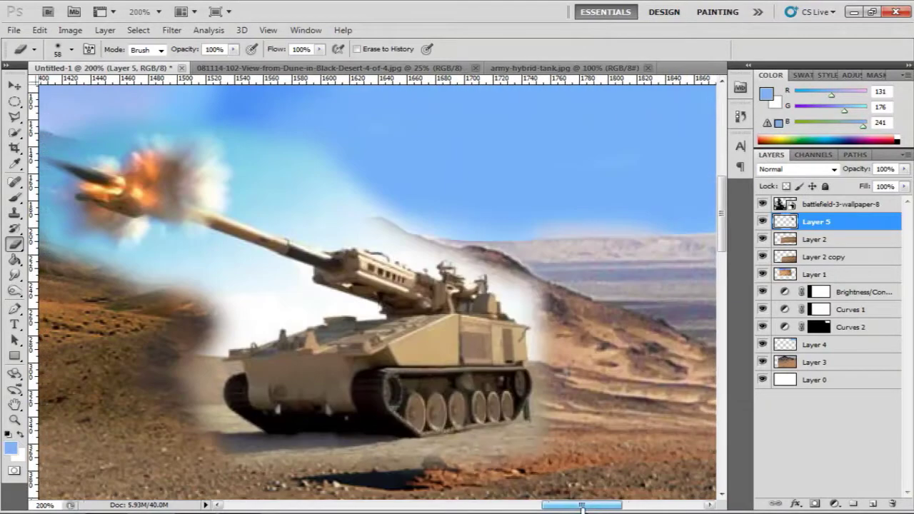
drag(15, 116, 78, 129)
click(307, 274)
click(308, 284)
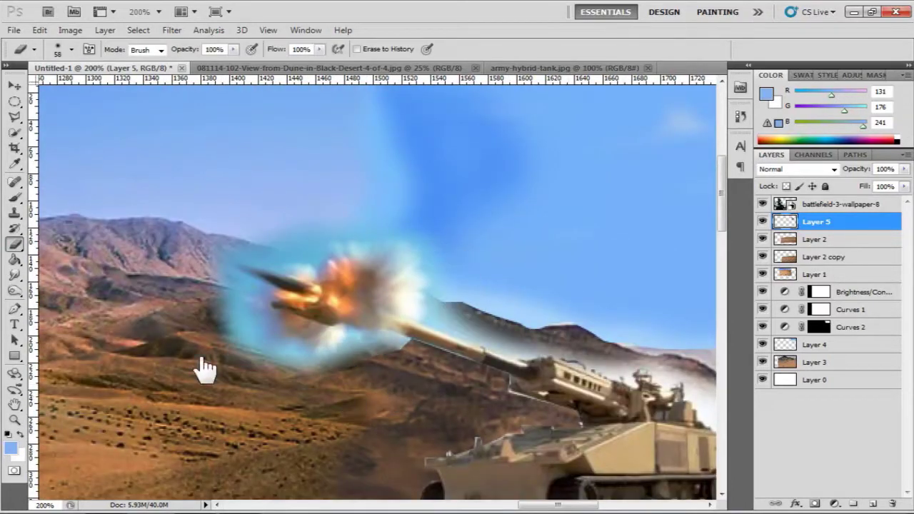
right_click(471, 300)
double_click(397, 327)
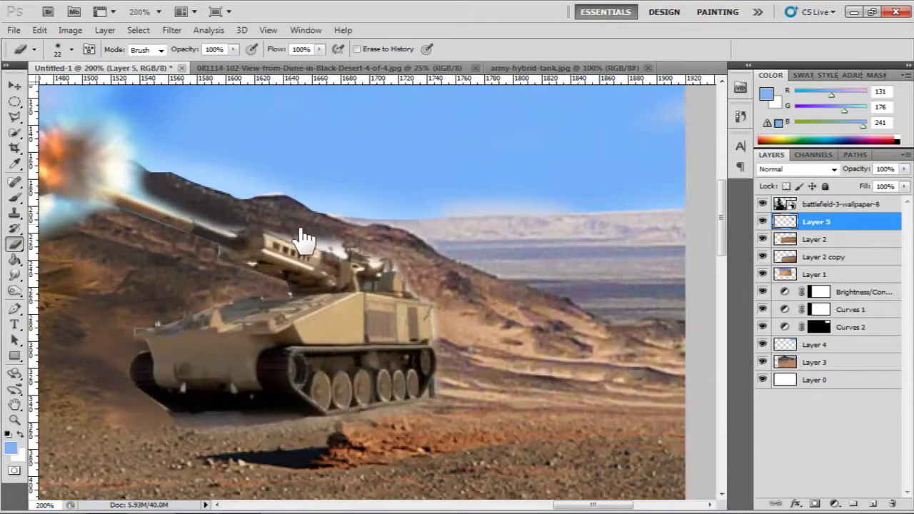
key(ctrl+minus)
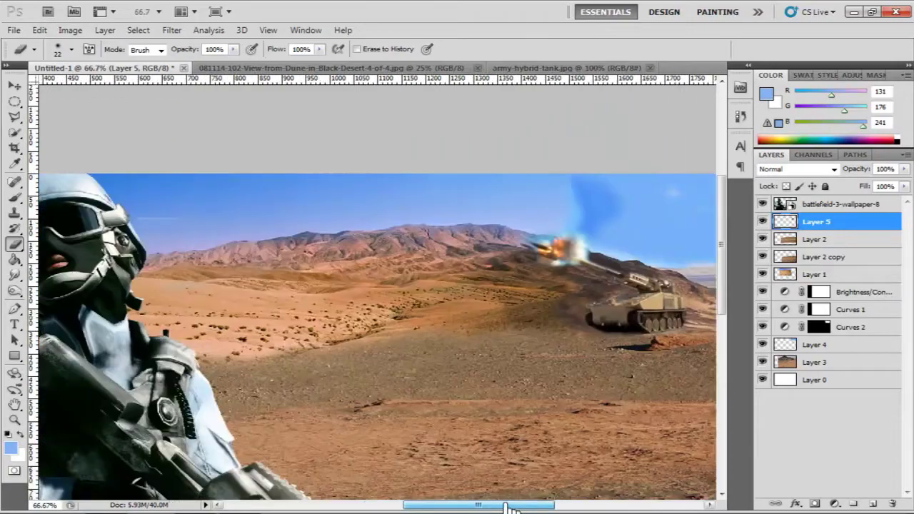
key(ctrl+o)
- Drag the kneeling soldier PNG into Untitled-1 and shrink it to a small distant figure
double_click(278, 268)
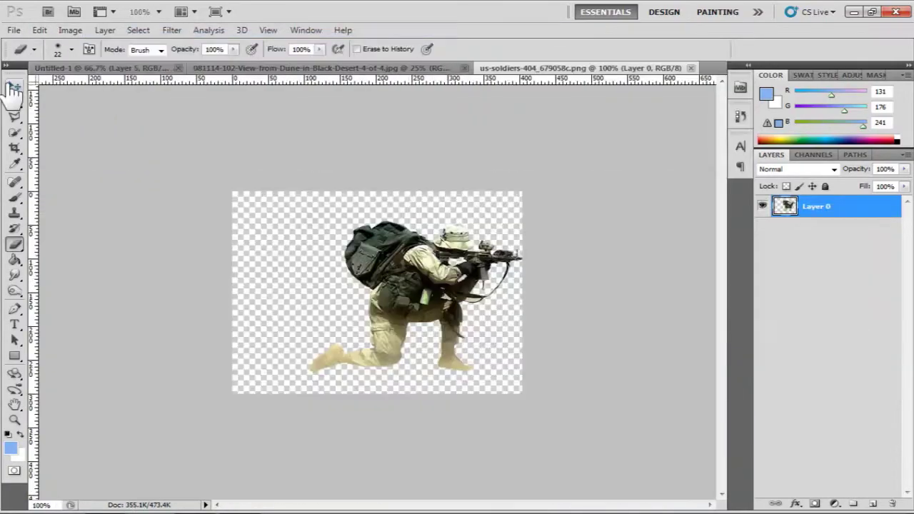
drag(377, 286, 289, 308)
key(ctrl+t)
drag(348, 358, 255, 312)
key(Return)
key(ctrl+plus)
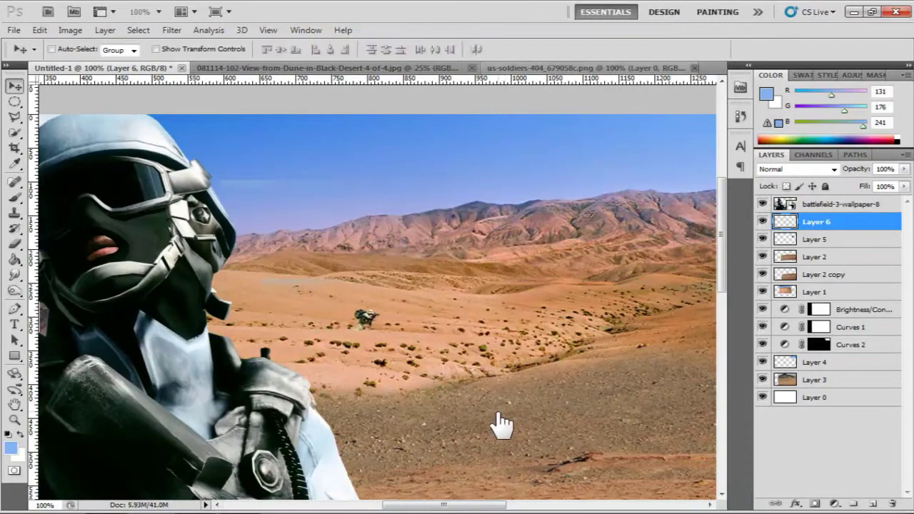
- Add a Brightness/Contrast layer with lowered brightness to darken the soldier
click(834, 503)
click(843, 270)
drag(830, 125, 809, 126)
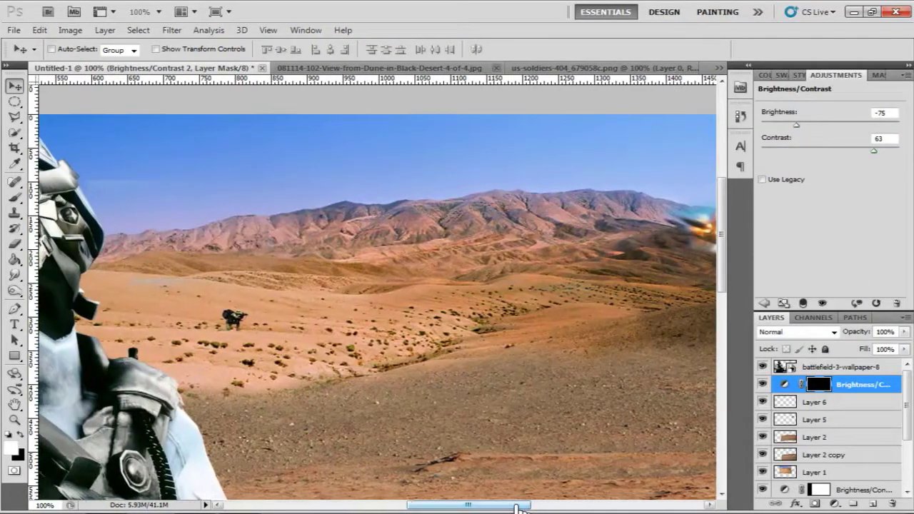
- Duplicate Layer 3, slide the copy into the white left gap, and send it beneath
click(13, 30)
click(32, 57)
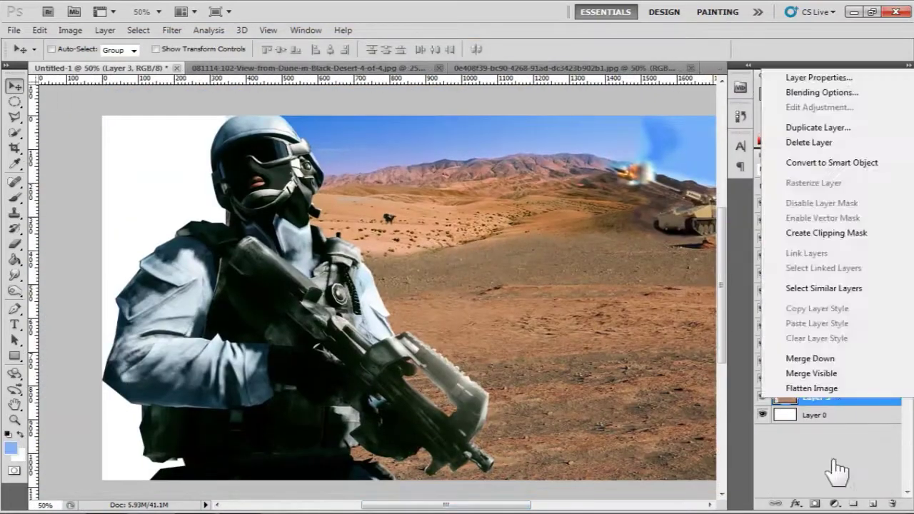
key(Escape)
key(ctrl+j)
drag(541, 418, 428, 394)
key(ctrl+bracketleft)
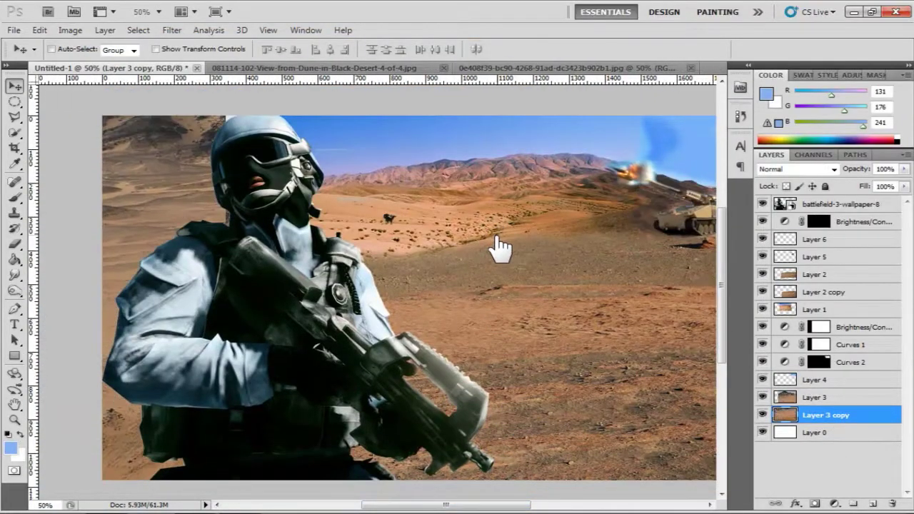
- Duplicate Layer 2 copy and shift it to fill the lower-left canvas
key(Delete)
click(822, 292)
key(ctrl+j)
drag(555, 404, 264, 429)
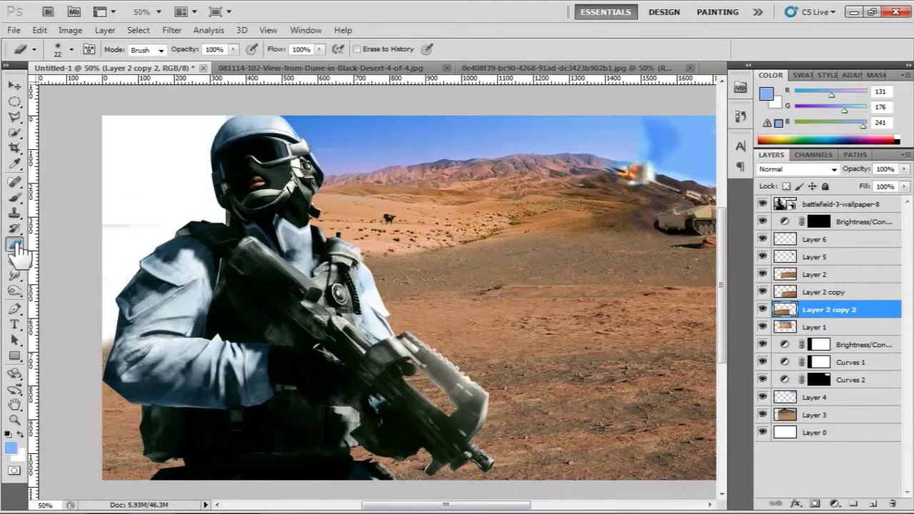
click(16, 247)
- Add a Brightness/Contrast layer masked to the soldier, raising his contrast
click(819, 214)
click(834, 504)
click(855, 271)
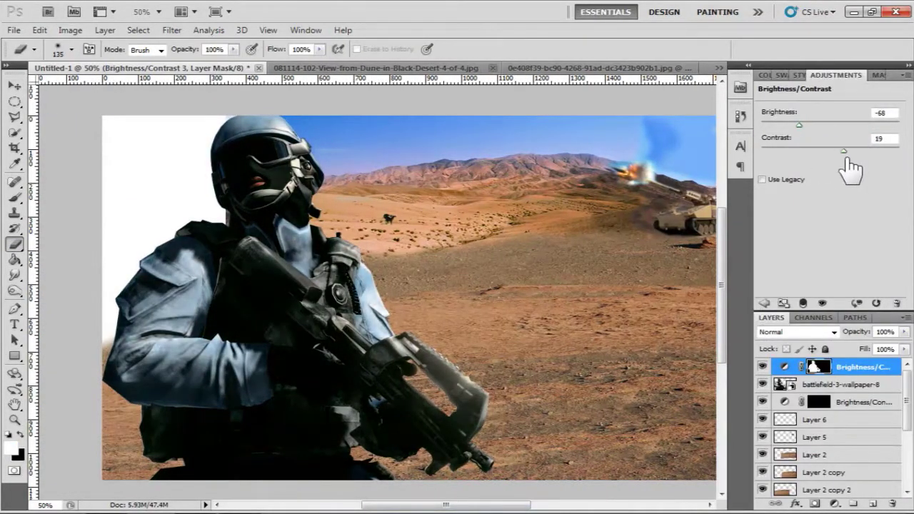
drag(849, 159, 855, 164)
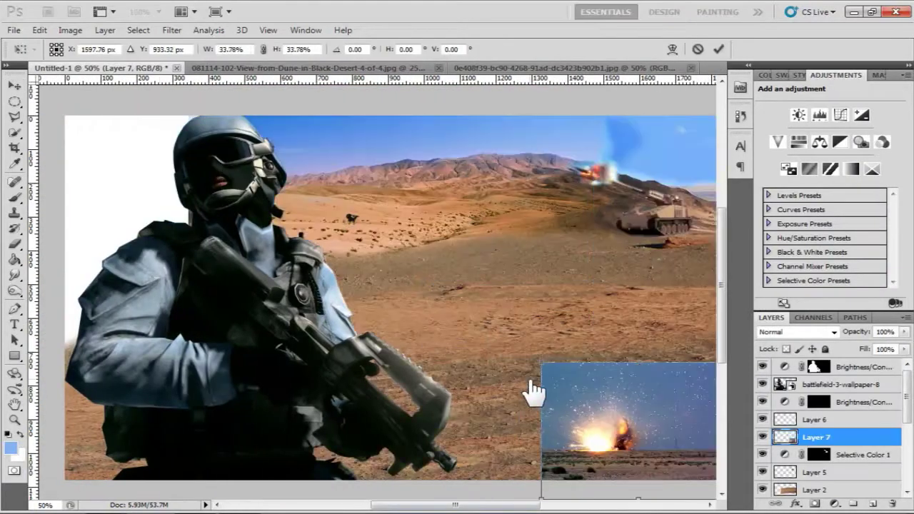
- Shrink the explosion beside the soldier's helmet and set Layer 7 to Overlay blending
mouse_move(534, 392)
mouse_down()
mouse_move(465, 265)
mouse_move(430, 224)
mouse_up()
mouse_move(496, 274)
mouse_down()
mouse_move(381, 194)
mouse_move(372, 212)
mouse_up()
key(Return)
click(797, 332)
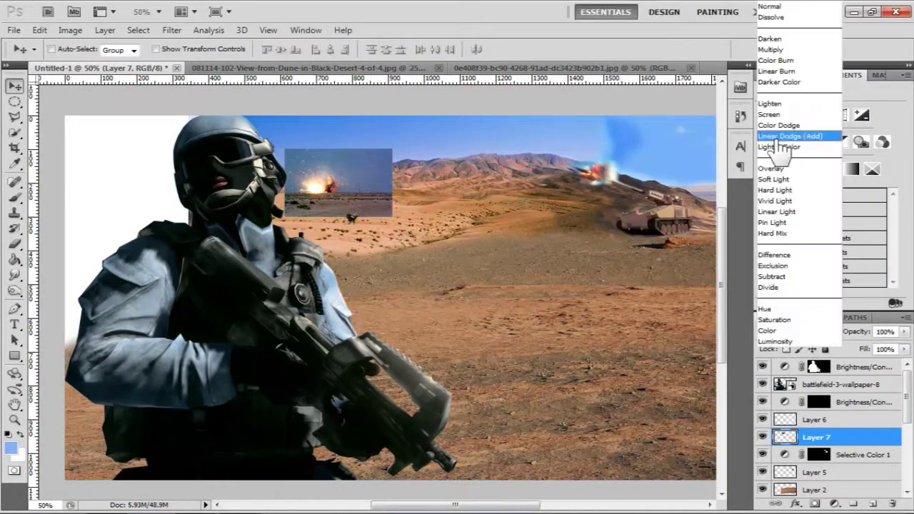
click(779, 172)
- Erase the explosion's edges, then select Layer 2 and nudge it with the Move tool
click(14, 244)
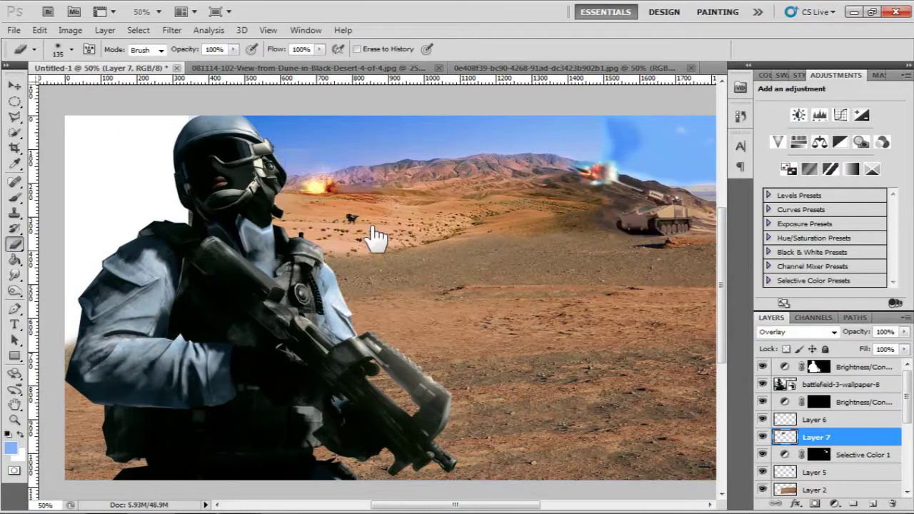
scroll(373, 238, up, 2)
scroll(342, 188, up, 2)
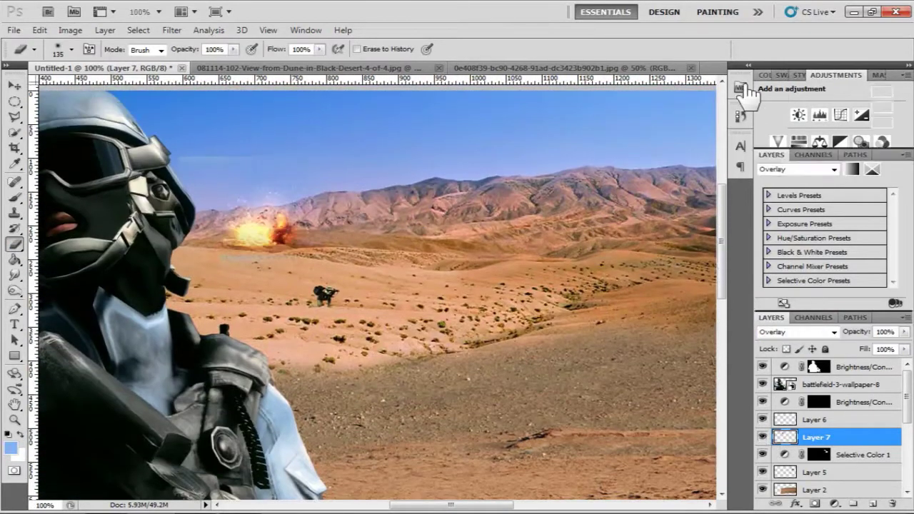
click(740, 89)
scroll(684, 396, down, 1)
click(814, 327)
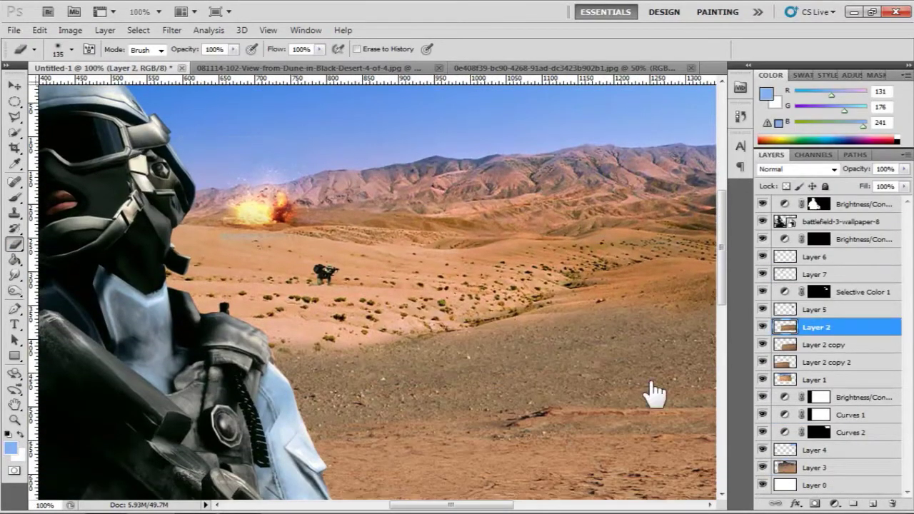
key(v)
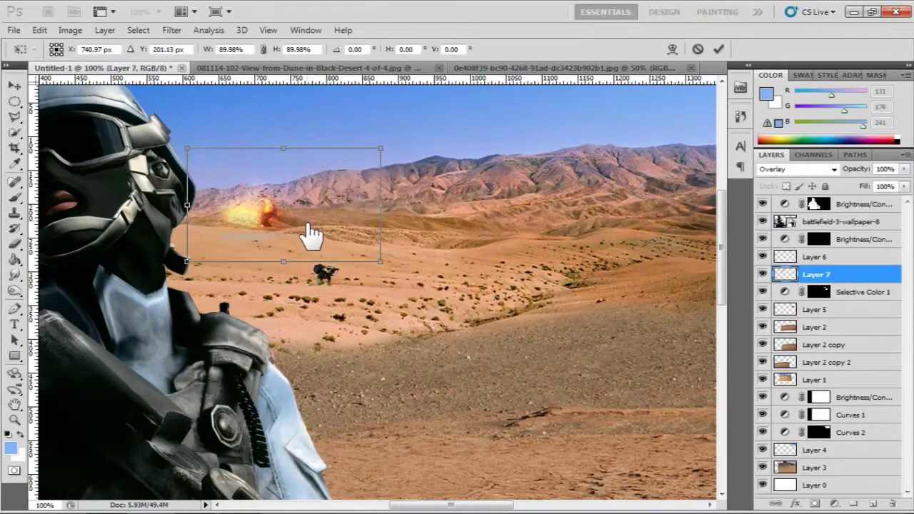
drag(414, 505, 500, 505)
- Open the Su-35 jet image and drag it into the war composite
click(622, 68)
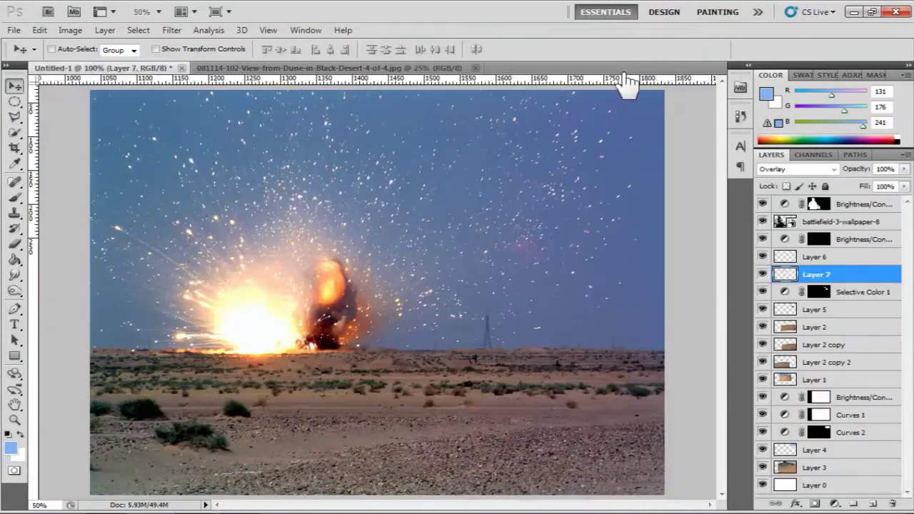
key(ctrl+o)
scroll(721, 250, down, 3)
double_click(431, 236)
drag(483, 326, 261, 179)
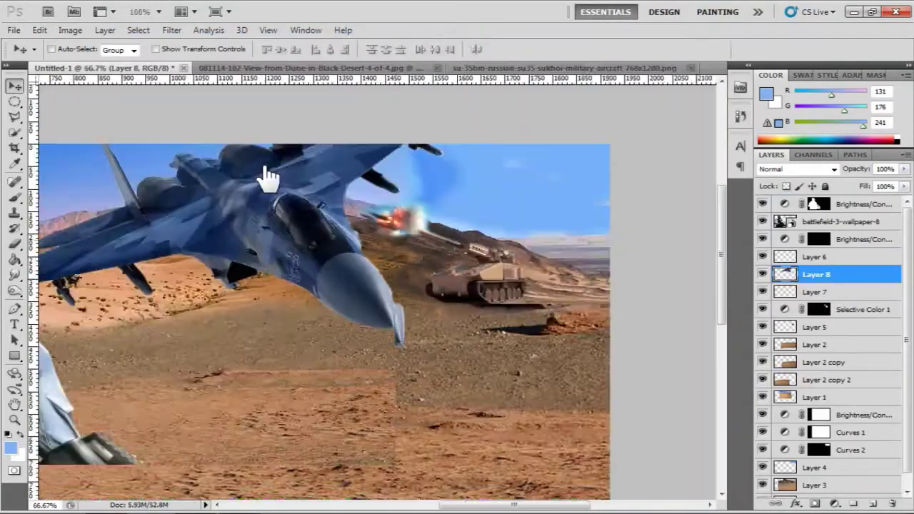
- Flip the jet horizontally and shrink it into place in the sky
key(ctrl+t)
right_click(473, 191)
click(494, 500)
drag(438, 285, 376, 230)
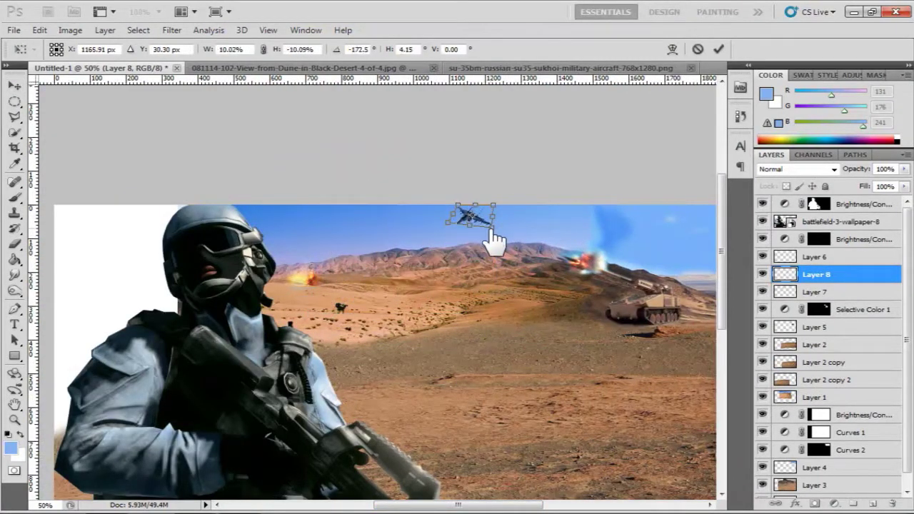
click(717, 50)
- Duplicate the jet and position the copy beside the first one
key(ctrl+j)
key(ctrl+t)
drag(490, 231, 516, 231)
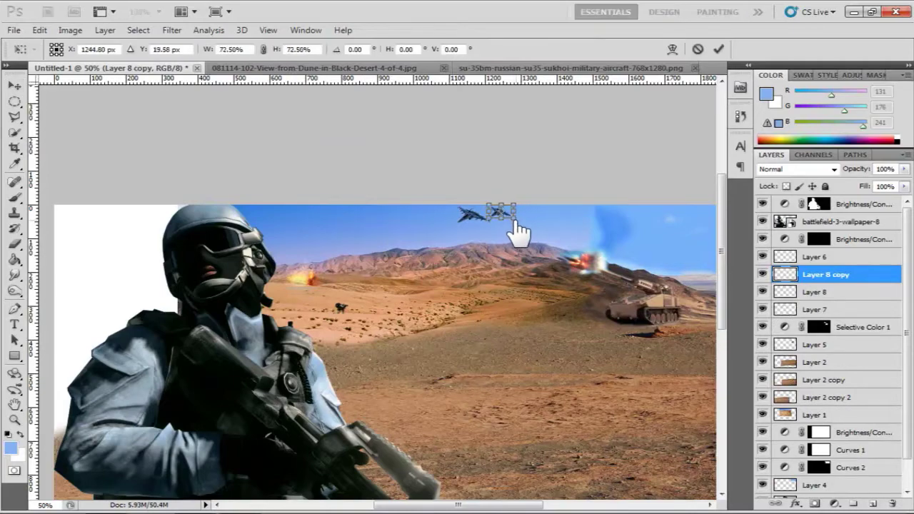
key(ctrl+plus)
key(ctrl+plus)
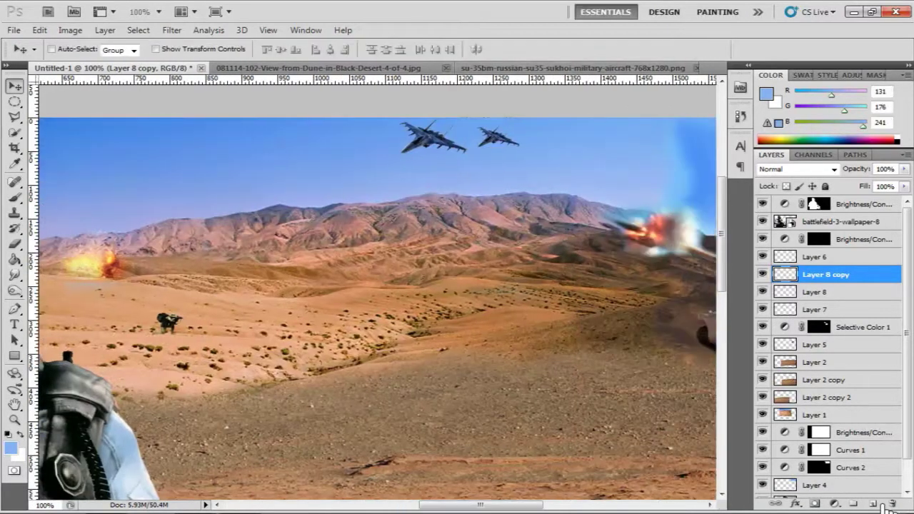
key(Return)
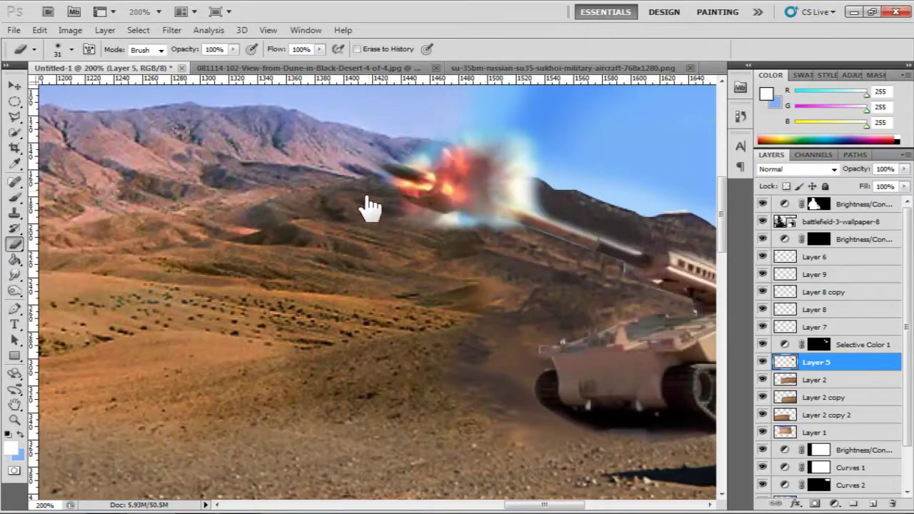
- Set the eraser to 63% opacity and fade part of Layer 5's muzzle glow
right_click(491, 133)
key(6)
key(3)
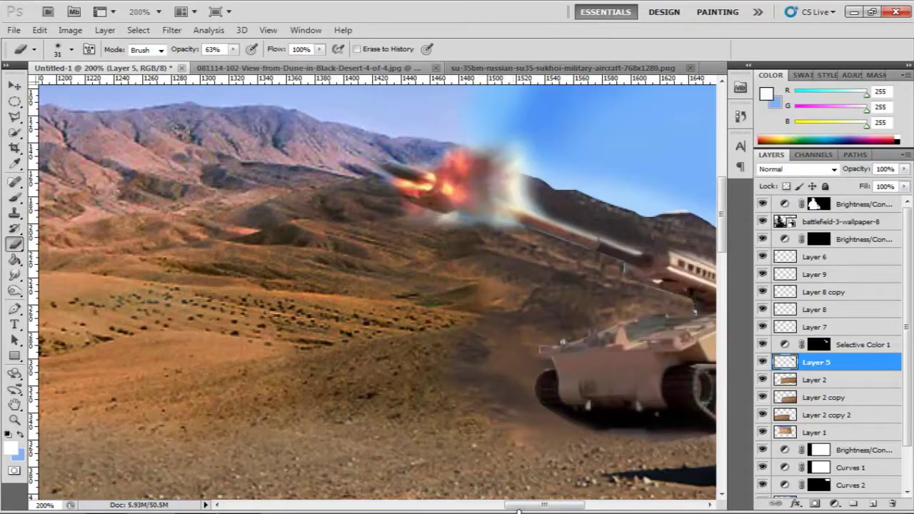
drag(546, 196, 232, 196)
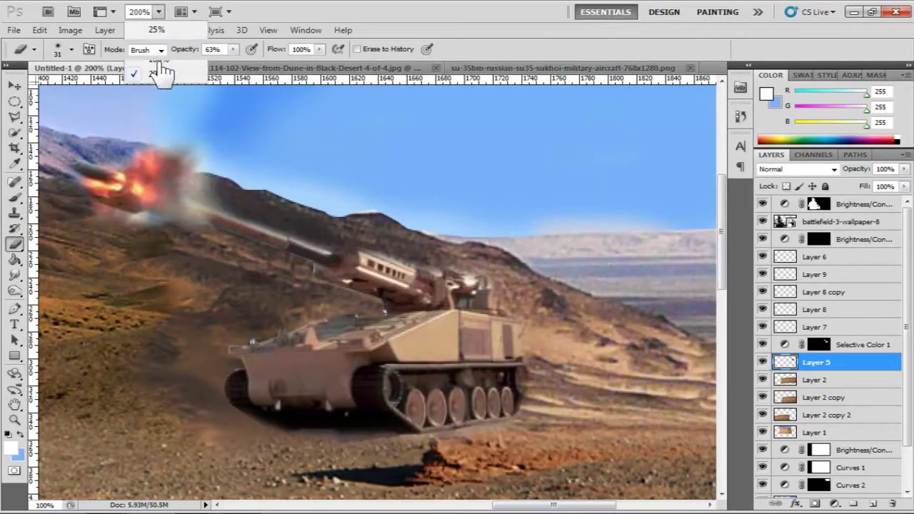
- Paint a white contrail behind the right jet on Layer 9, blended in Pin Light
click(159, 64)
drag(535, 505, 477, 505)
click(814, 274)
key(ctrl+e)
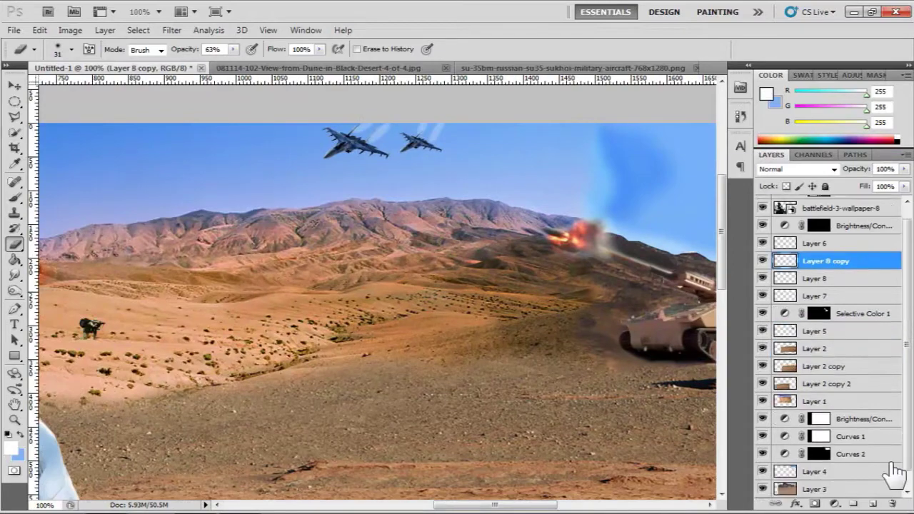
drag(420, 137, 443, 127)
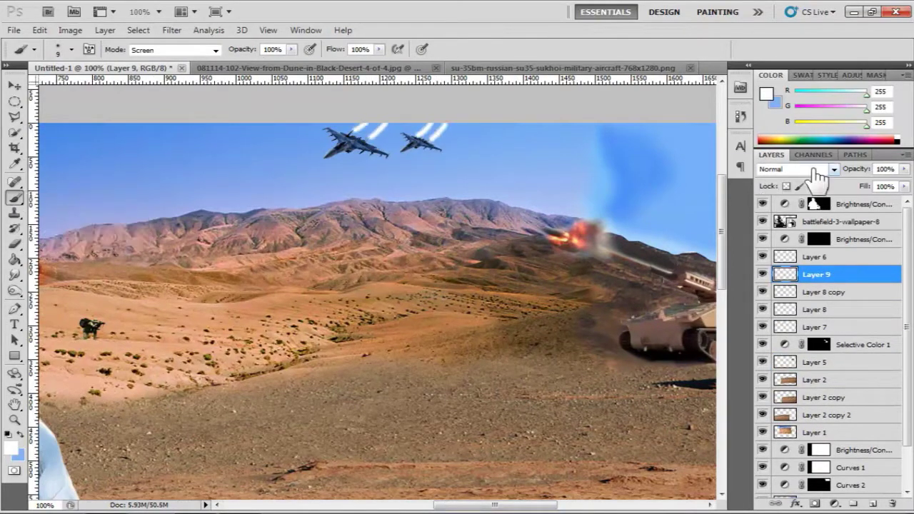
click(817, 169)
click(776, 406)
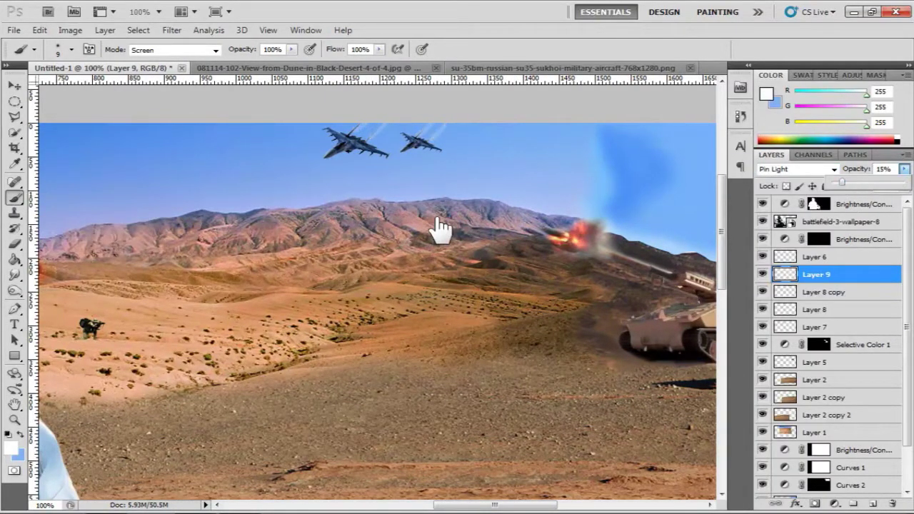
scroll(439, 229, down, 3)
key(ctrl+minus)
key(ctrl+minus)
click(140, 11)
- Place the Abrams tank image as Layer 10 and scale it right of the soldier
text(48)
key(Return)
key(v)
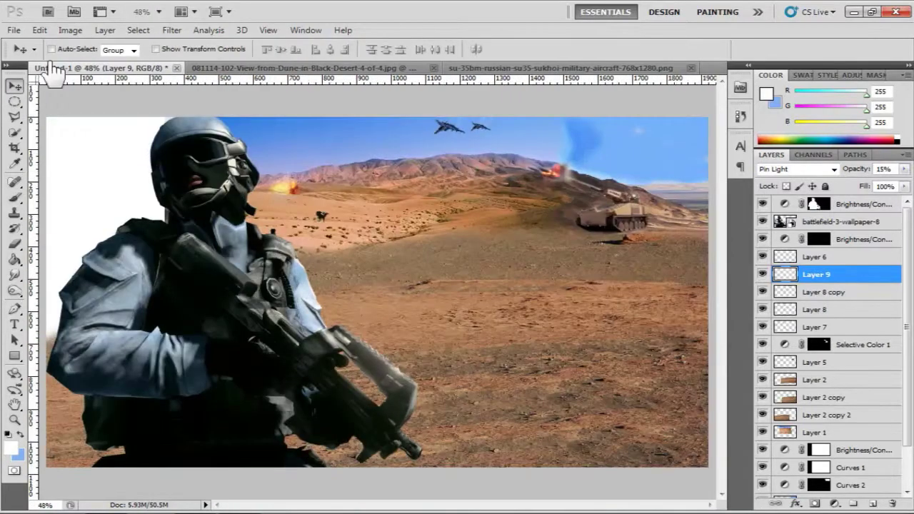
click(14, 30)
click(43, 54)
mouse_move(724, 153)
mouse_down()
mouse_move(718, 261)
mouse_move(719, 230)
mouse_up()
key(Escape)
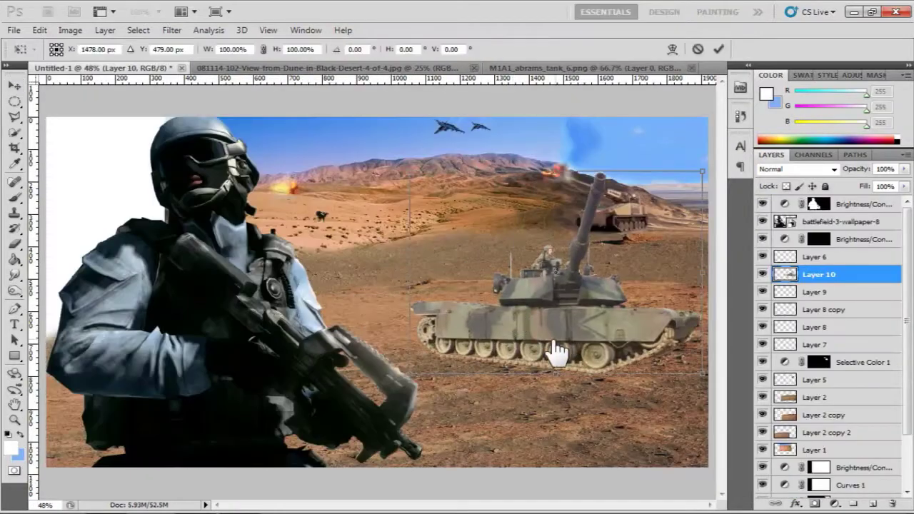
mouse_move(418, 367)
mouse_down()
mouse_move(307, 439)
mouse_move(352, 421)
mouse_move(371, 382)
mouse_up()
key(Return)
- Darken the tank with a clipped Brightness/Contrast layer (Brightness -38) and a Curves layer
click(834, 504)
click(786, 275)
mouse_move(830, 125)
mouse_down()
mouse_move(814, 127)
mouse_move(857, 158)
mouse_up()
click(834, 503)
click(821, 350)
drag(829, 194, 830, 200)
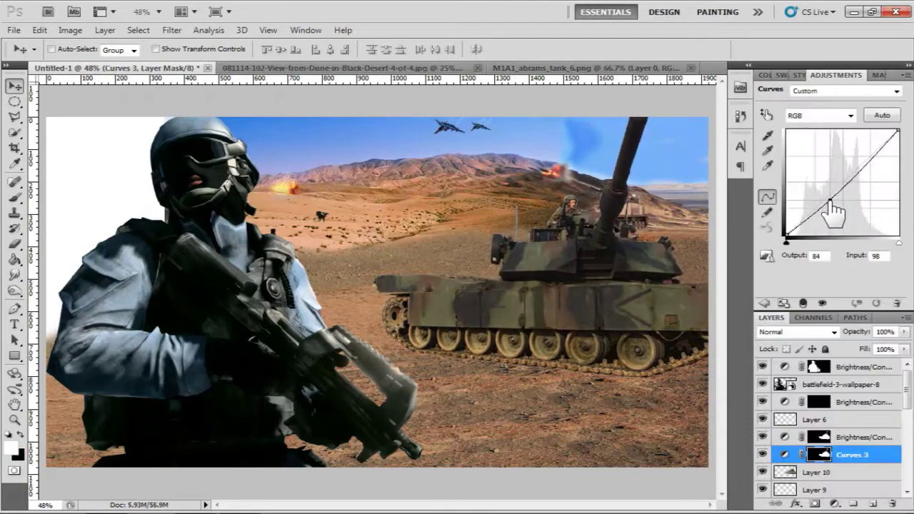
click(857, 177)
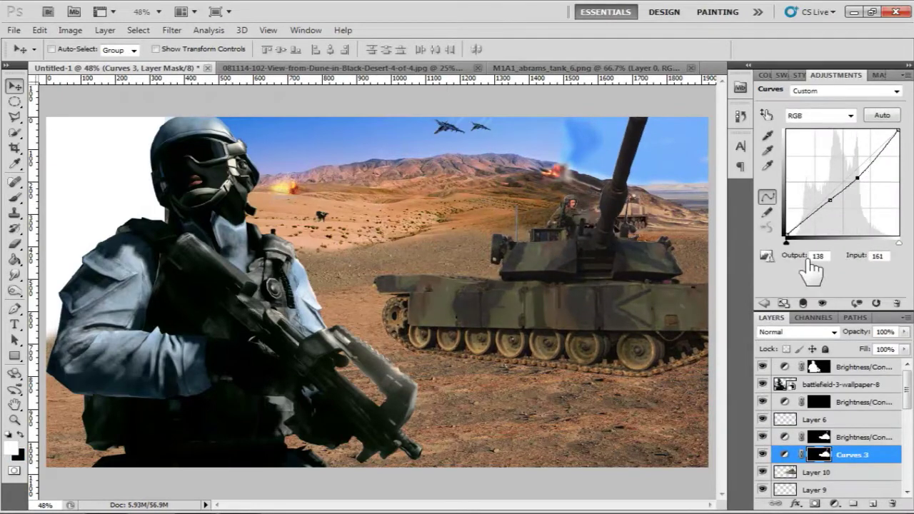
- Inspect the tank turret up close, select Layer 10, and zoom back out
key(ctrl+plus)
key(ctrl+plus)
key(ctrl+plus)
scroll(453, 271, up, 2)
scroll(452, 271, right, 3)
key(b)
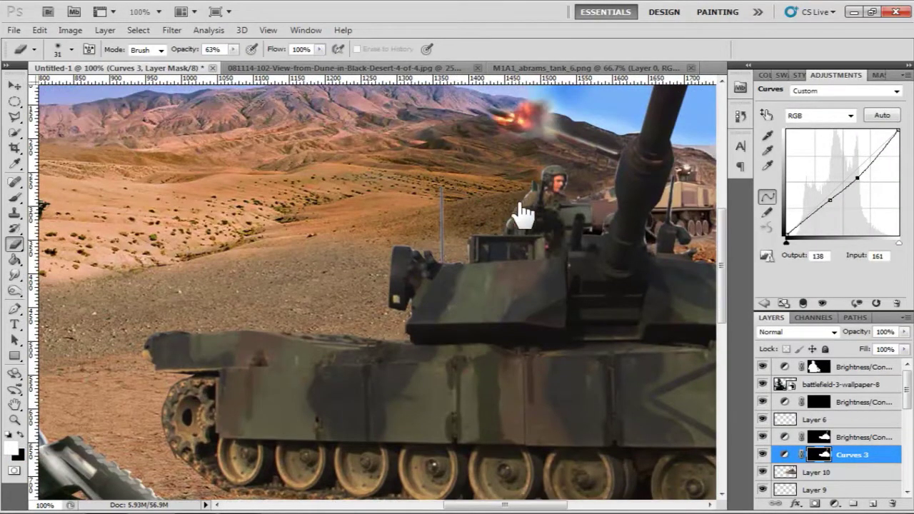
click(814, 472)
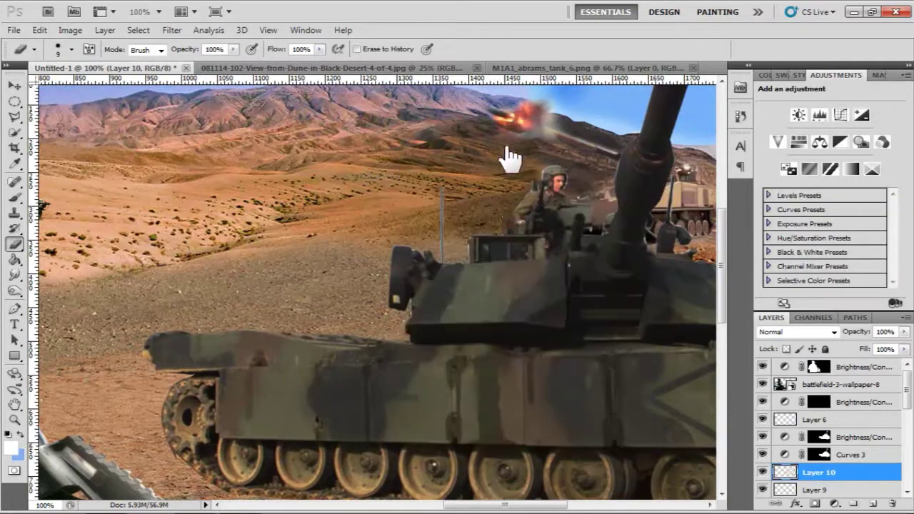
drag(507, 286, 342, 200)
key(ctrl+minus)
key(ctrl+minus)
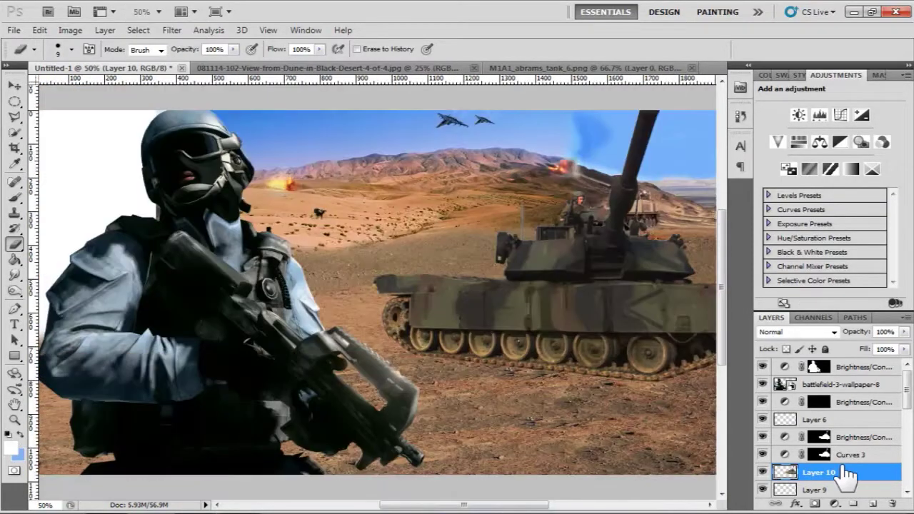
- Add a Lightness -100 Hue/Saturation layer from the tank and skew its mask flat along the ground
click(834, 503)
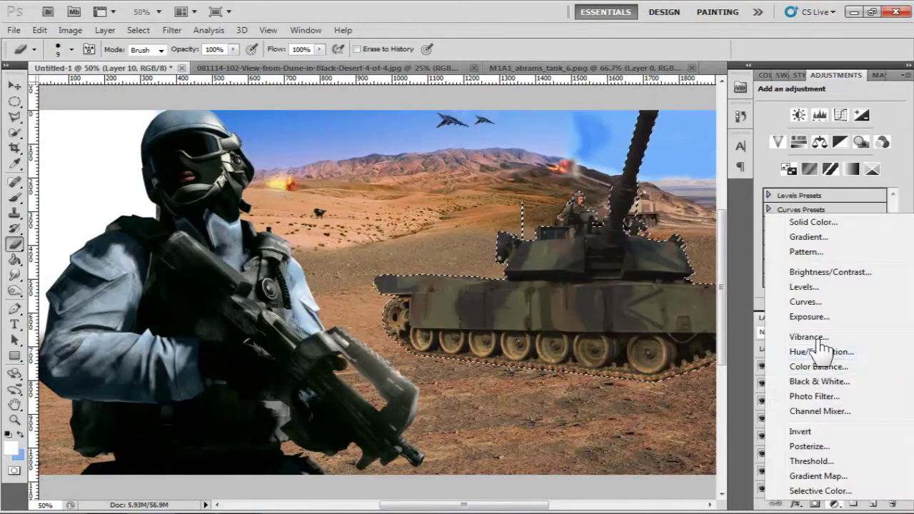
click(826, 350)
key(ctrl+t)
key(ctrl+minus)
drag(457, 492, 428, 462)
drag(373, 152, 217, 372)
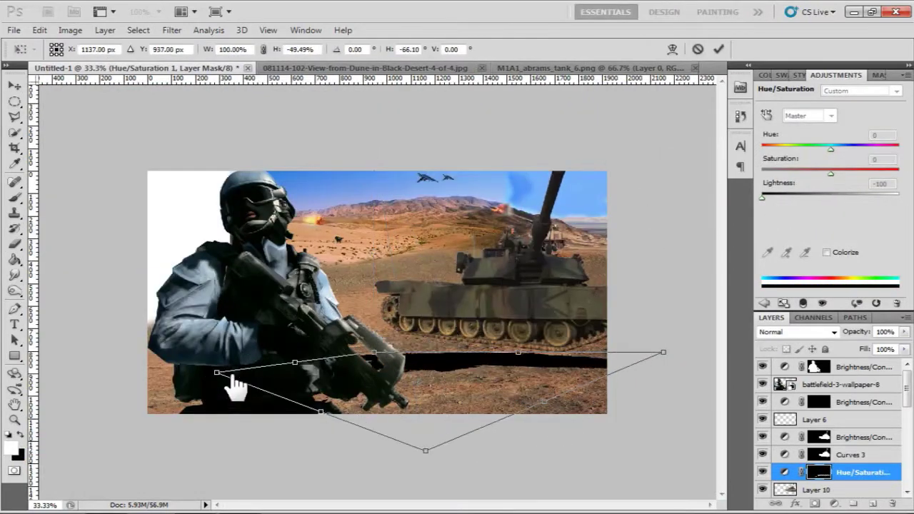
click(718, 49)
- Soften the tank shadow with a 9.5-pixel Gaussian Blur
click(171, 30)
click(363, 204)
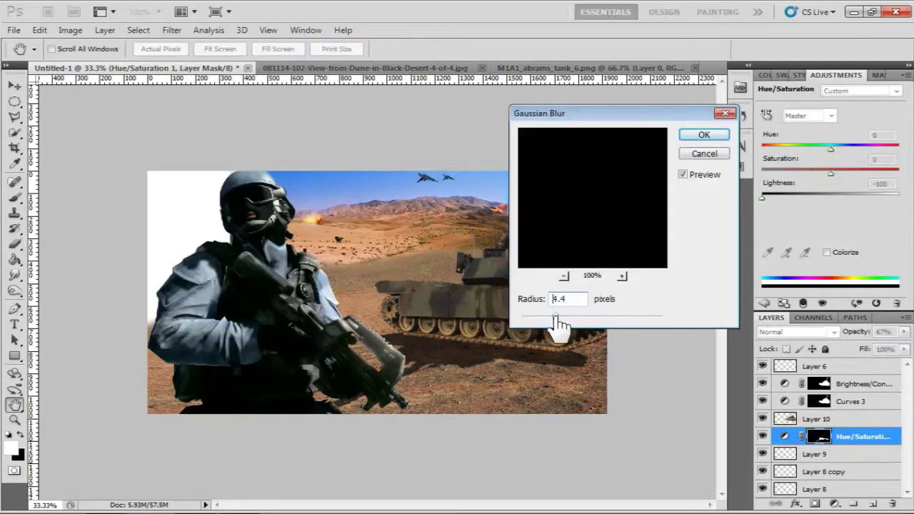
drag(619, 325, 578, 321)
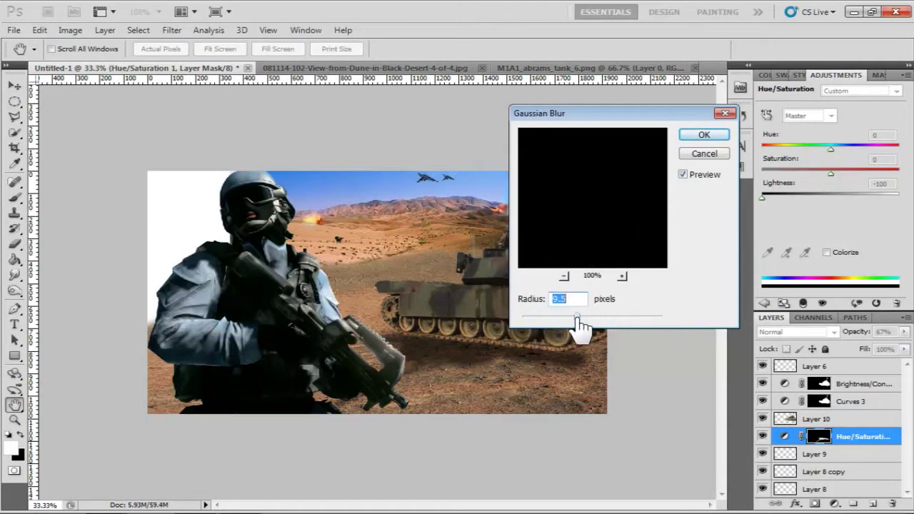
key(Return)
- Place the gobi_desert photo, flipped horizontally and enlarged to 129%
key(b)
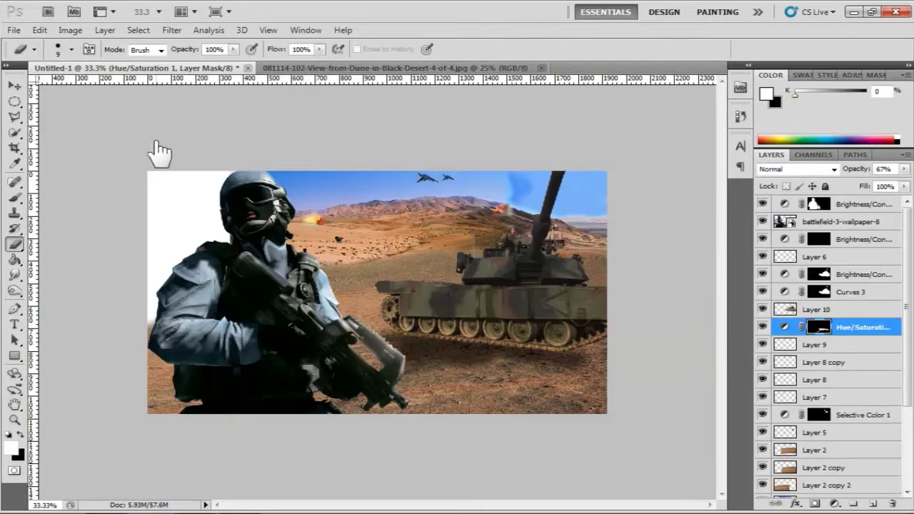
click(14, 30)
click(28, 56)
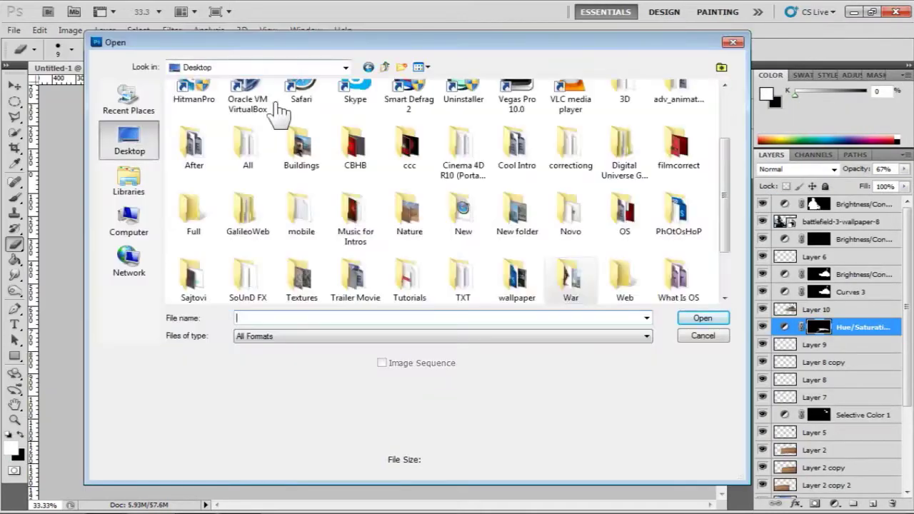
text(na)
click(727, 261)
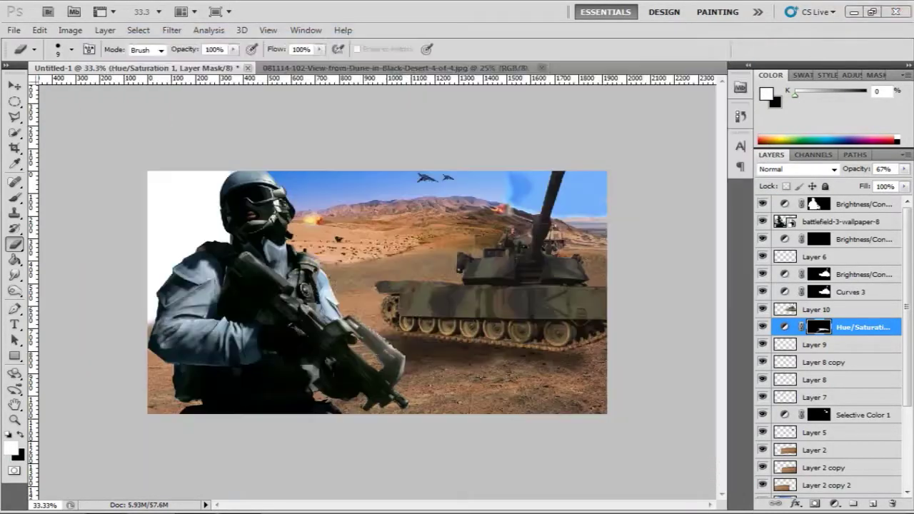
right_click(218, 284)
click(242, 470)
drag(98, 293, 49, 342)
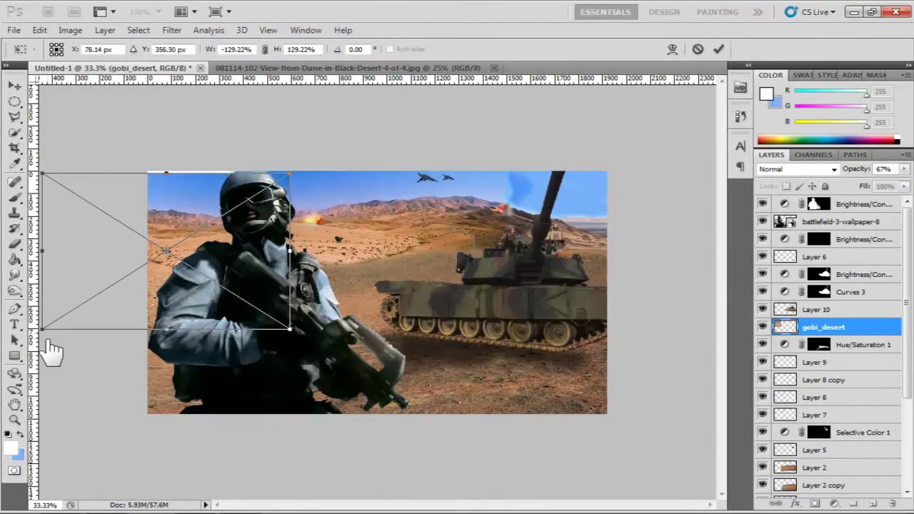
key(Return)
- Pick a soft 100 px brush while zoomed on the soldier's arm
key(b)
key(ctrl+alt+0)
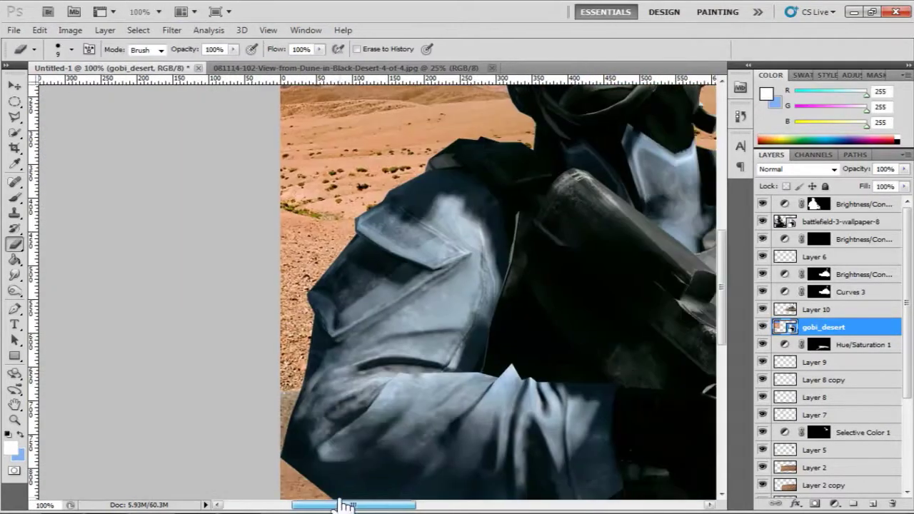
right_click(306, 372)
drag(534, 314, 534, 508)
click(486, 428)
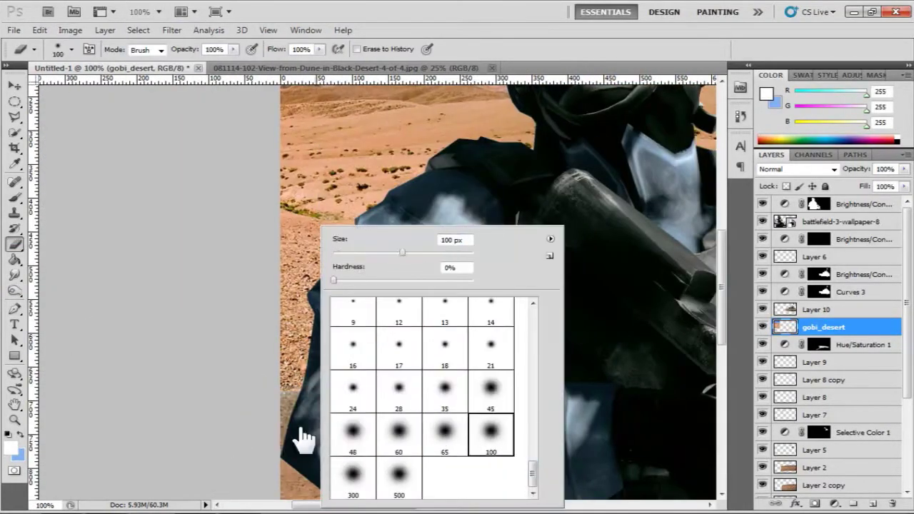
key(Return)
- Move gobi_desert just above Layer 0 and adjust it to Brightness -4, Contrast 47
drag(843, 335, 821, 479)
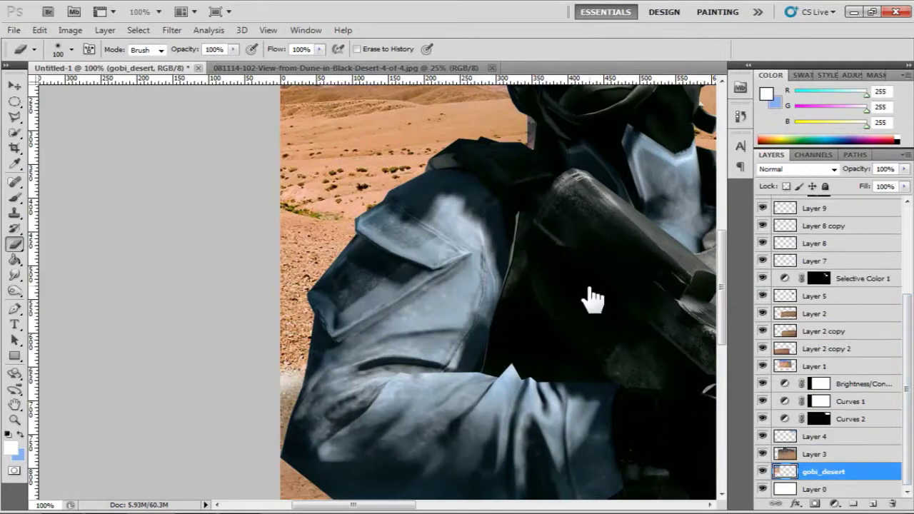
key(v)
scroll(638, 422, down, 3)
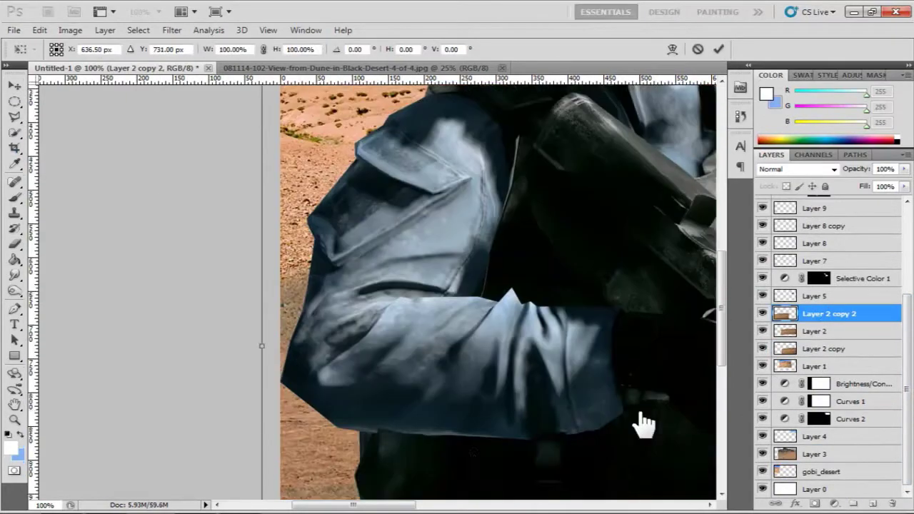
scroll(498, 287, up, 5)
click(785, 472)
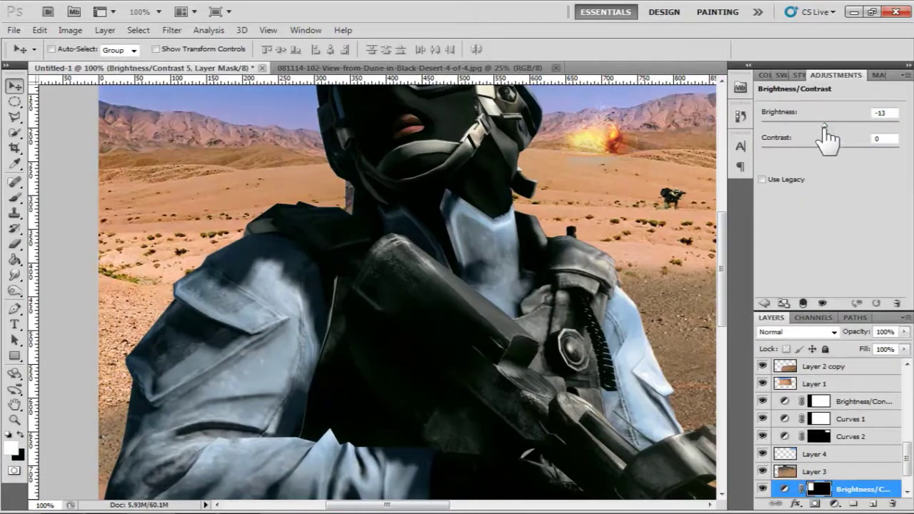
drag(823, 126, 828, 126)
drag(821, 151, 863, 152)
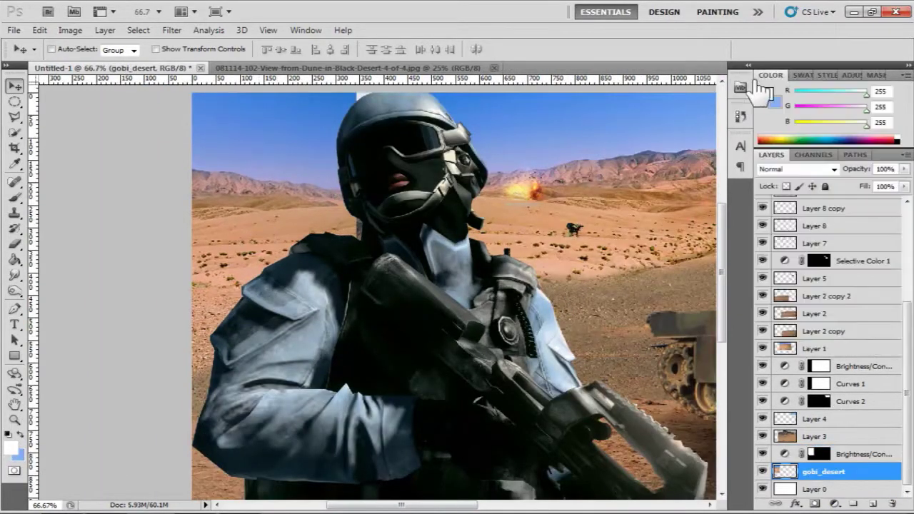
drag(530, 257, 376, 265)
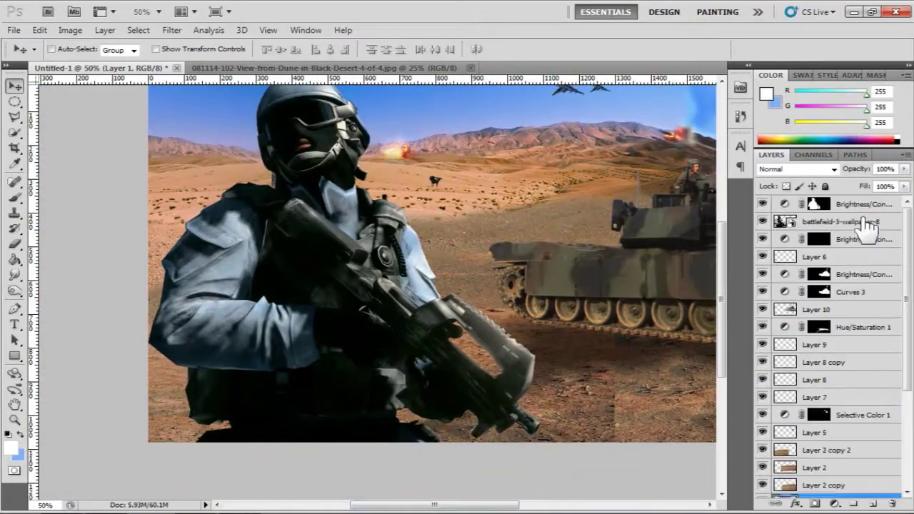
- Add a Color Balance layer shifting the soldier's Cyan–Red to +61
click(834, 503)
click(799, 367)
drag(813, 178, 844, 179)
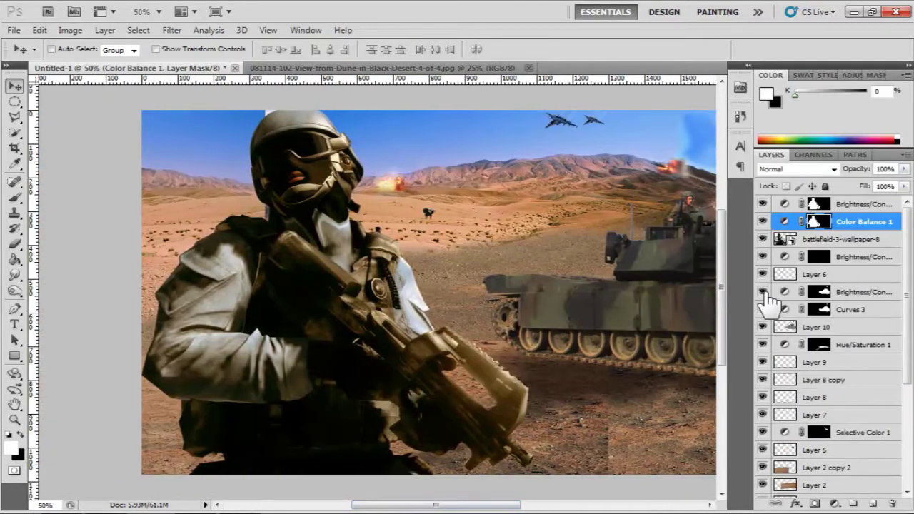
- Toggle the tank shadow and a lower adjustment to compare, then select Layer 3
click(763, 362)
click(762, 362)
scroll(766, 477, down, 5)
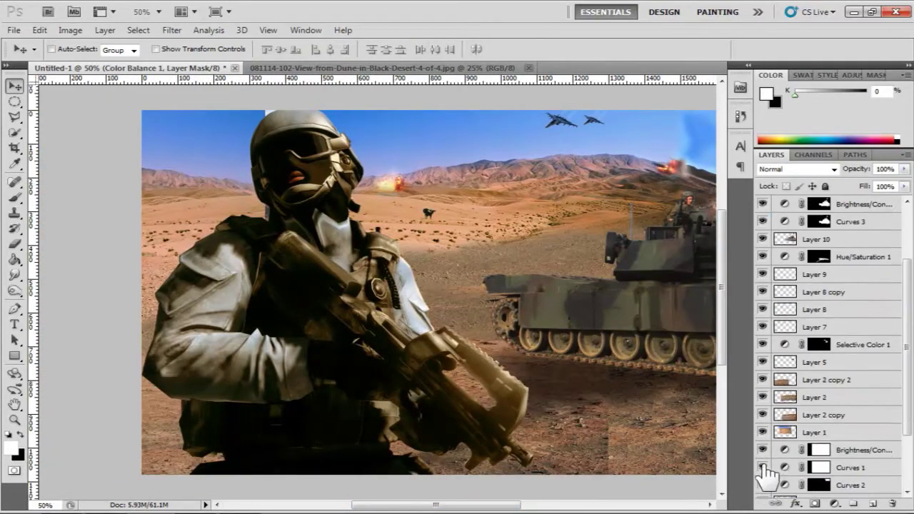
click(762, 471)
click(762, 471)
click(766, 436)
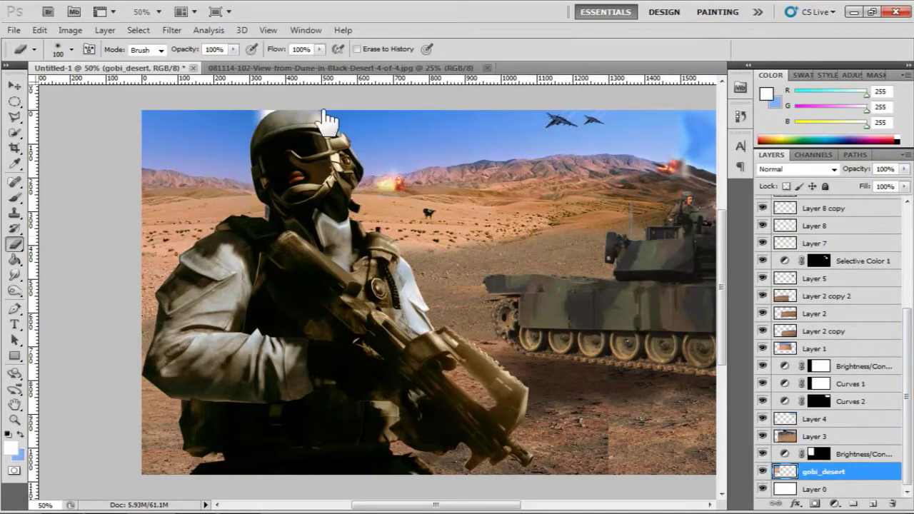
- Add empty Layer 11 and set up the Brush with a blue paint colour
click(873, 503)
key(b)
alt+click(255, 122)
right_click(255, 122)
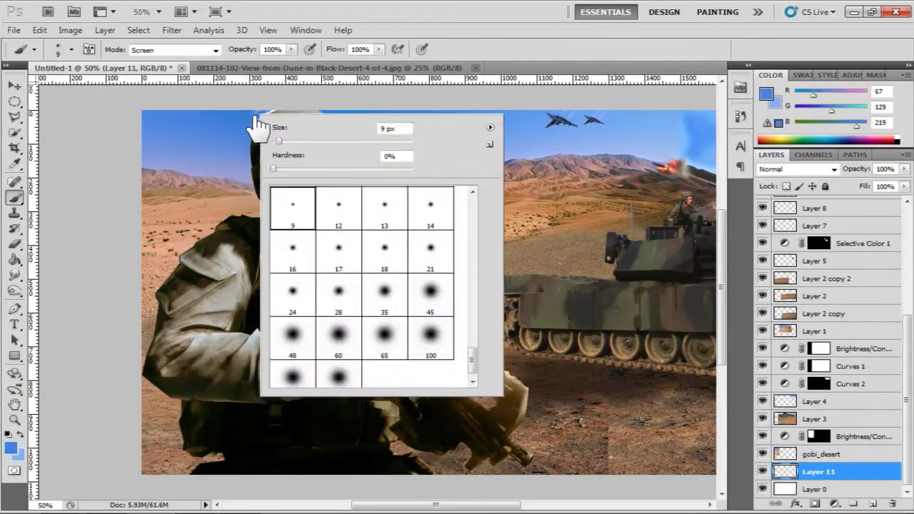
key(Escape)
drag(386, 468, 282, 446)
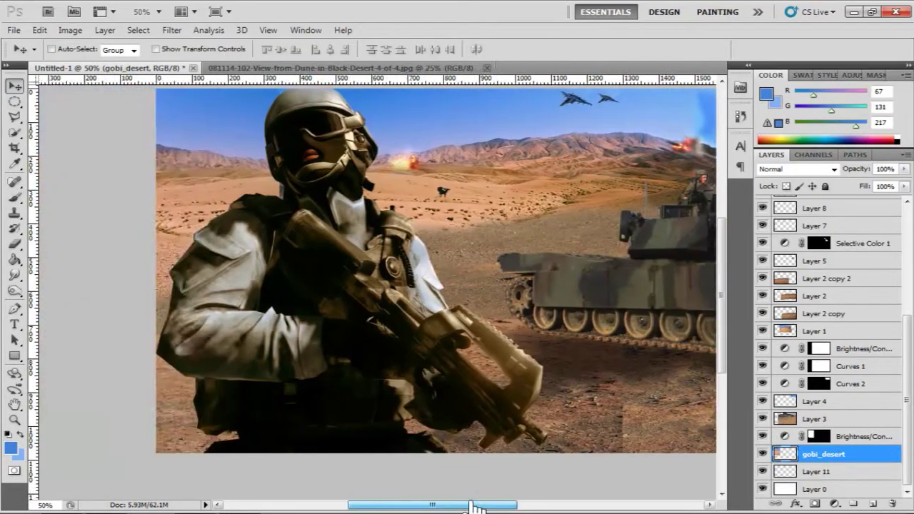
- Check the Layer 2 copy layers with the Eraser, then select and reshow gobi_desert
drag(471, 504, 481, 504)
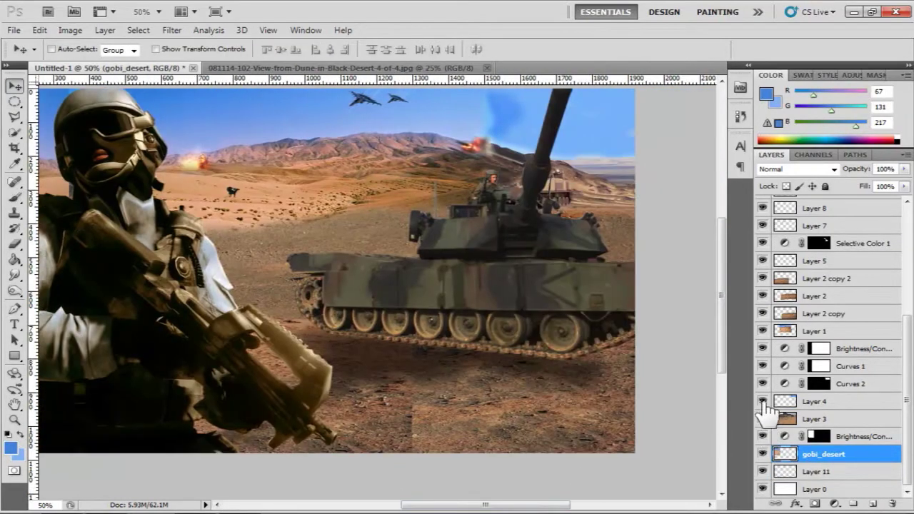
click(785, 318)
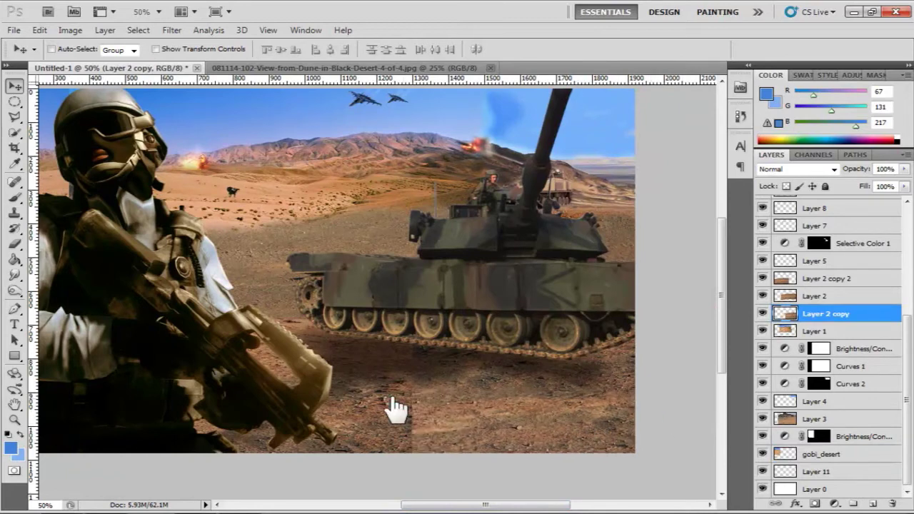
key(e)
click(821, 279)
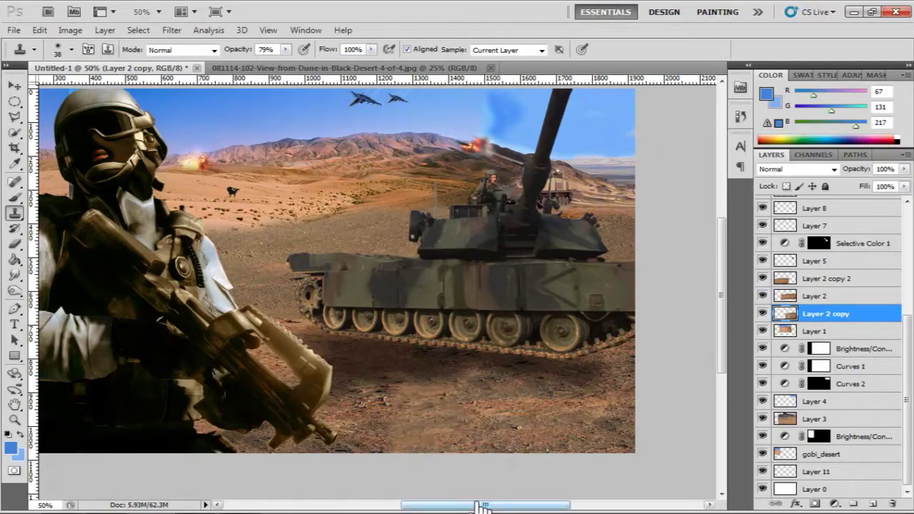
key(ctrl+plus)
key(ctrl+plus)
mouse_move(400, 347)
mouse_down()
mouse_move(342, 435)
mouse_move(540, 504)
mouse_up()
click(778, 455)
click(763, 454)
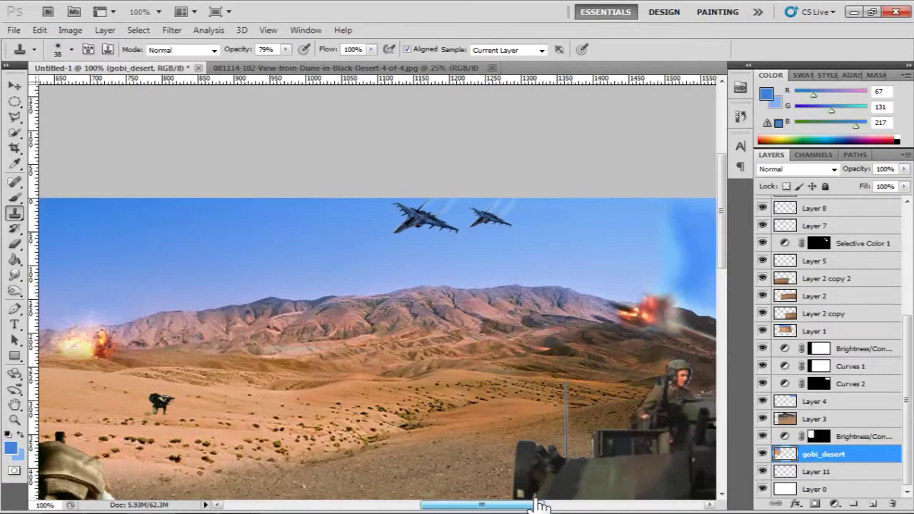
- Open the dark cloud image from the Nature folder and drag it into Untitled-1
click(13, 30)
click(32, 57)
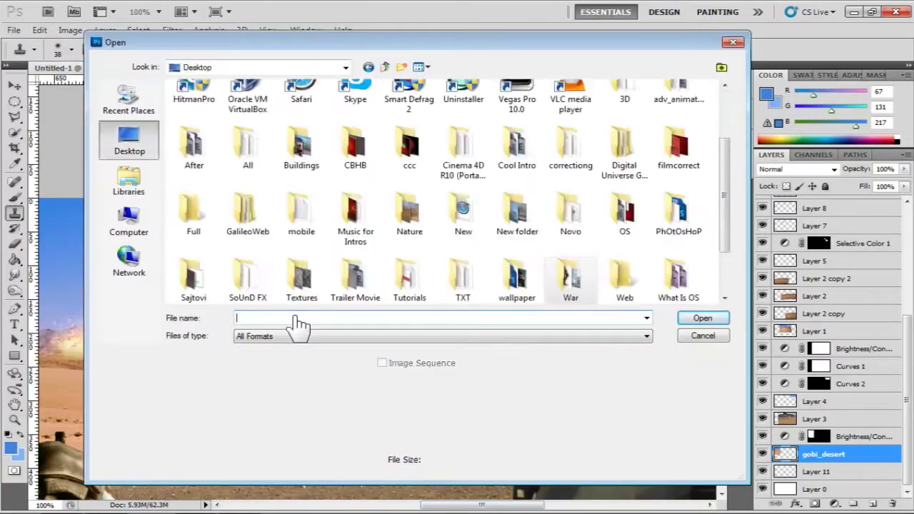
double_click(465, 202)
double_click(281, 126)
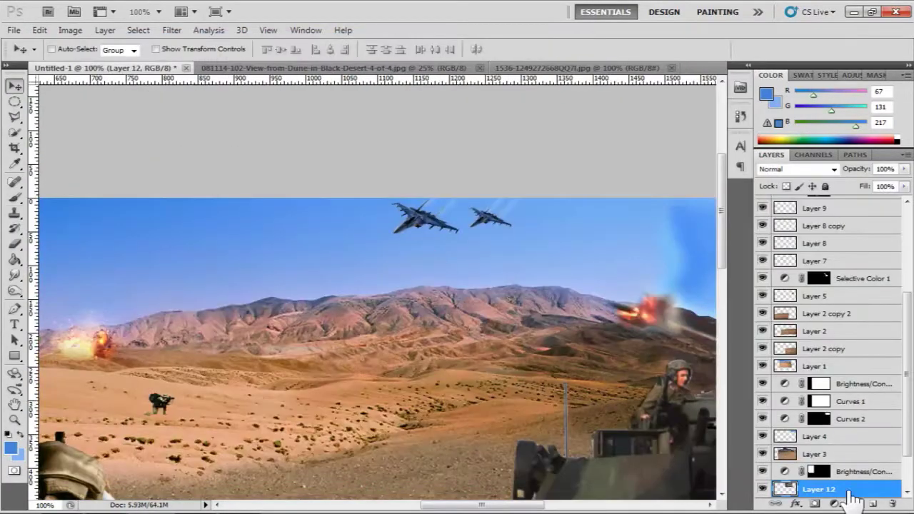
drag(187, 182, 490, 381)
- Scale the clouds to about 70%, blend them in Screen mode and shift them right
key(ctrl+t)
mouse_move(673, 457)
mouse_down()
mouse_move(546, 365)
mouse_move(563, 343)
mouse_up()
key(shift+alt+s)
mouse_move(476, 302)
mouse_down()
mouse_move(520, 311)
mouse_move(362, 306)
mouse_up()
key(Return)
key(b)
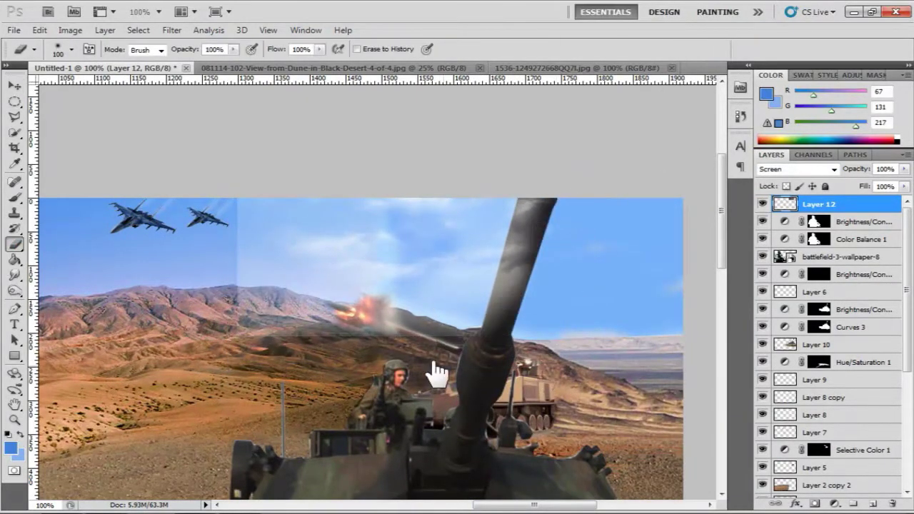
scroll(276, 349, down, 3)
- Duplicate the cloud layer as Layer 12 copy, flip it and nudge it right and down
click(587, 152)
key(v)
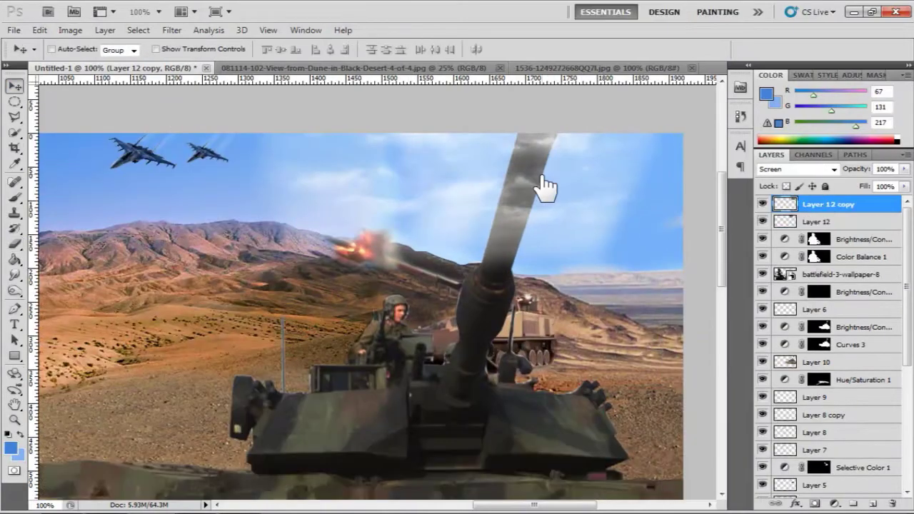
key(ctrl+t)
drag(585, 243, 598, 254)
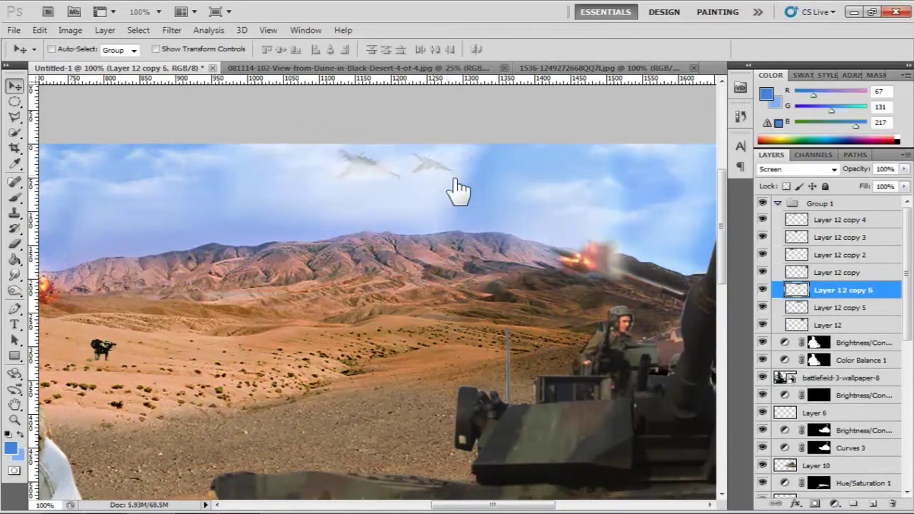
- Shrink Layer 12 copy 6 to 49% opacity and move copies 5–6 above Layer 2
key(ctrl+t)
drag(664, 259, 628, 207)
drag(871, 191, 864, 191)
key(Return)
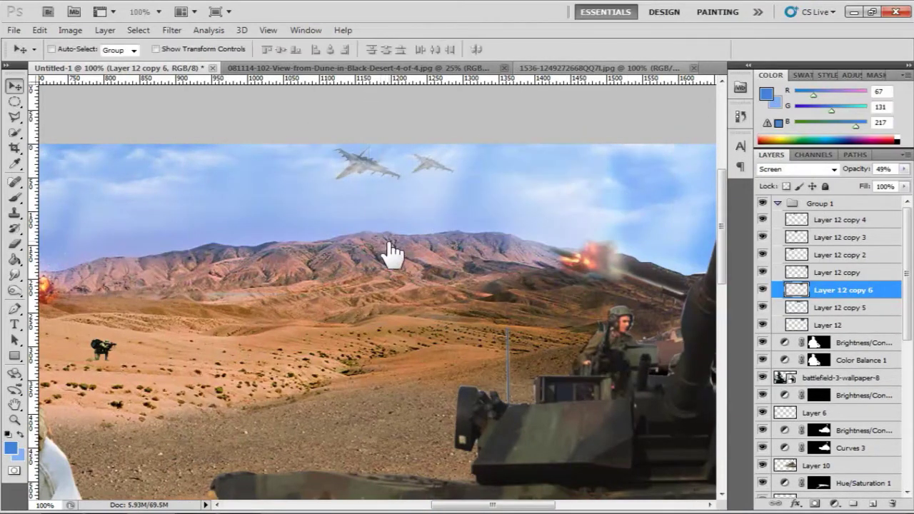
drag(864, 493, 867, 473)
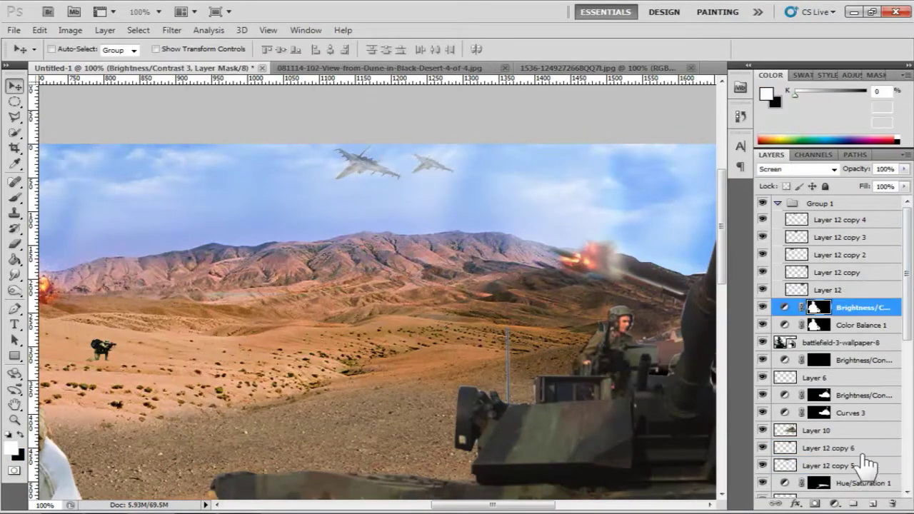
drag(842, 227, 864, 360)
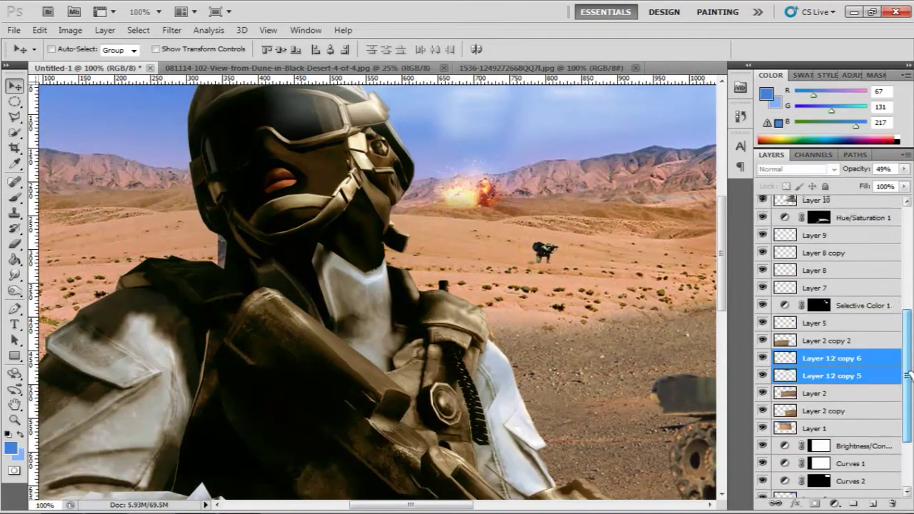
scroll(905, 349, up, 3)
- Merge Layer 8 into Layer 8 copy to combine both jets
scroll(906, 349, up, 2)
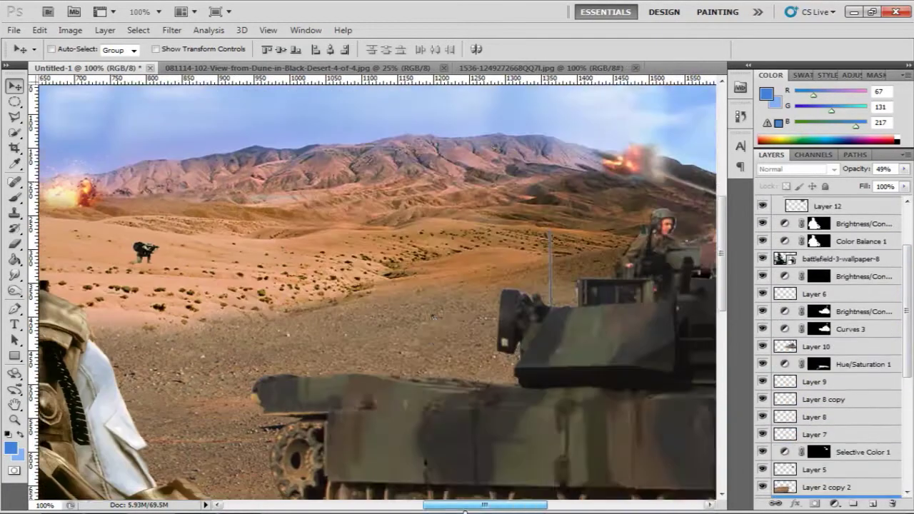
click(821, 399)
shift+click(821, 417)
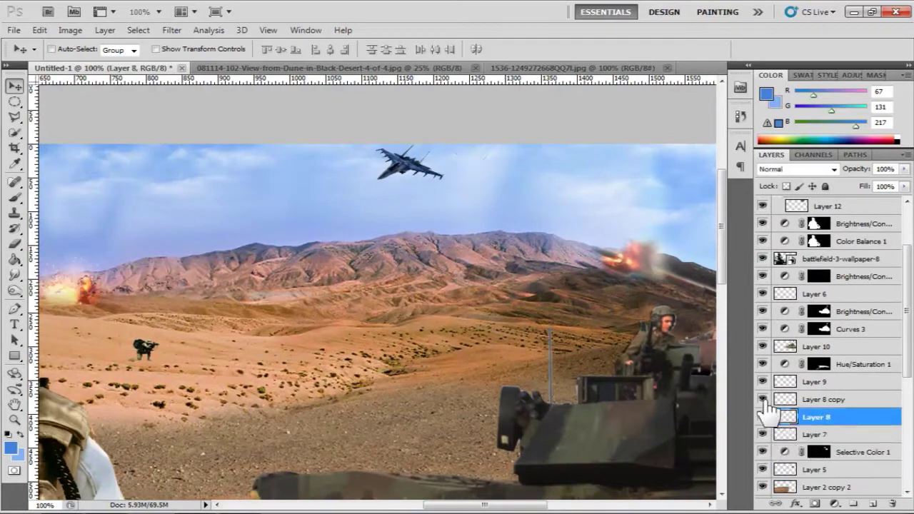
right_click(772, 419)
click(795, 364)
- Add a black Hue/Saturation jet silhouette and move its mask down onto the desert, flipped
click(833, 503)
click(789, 353)
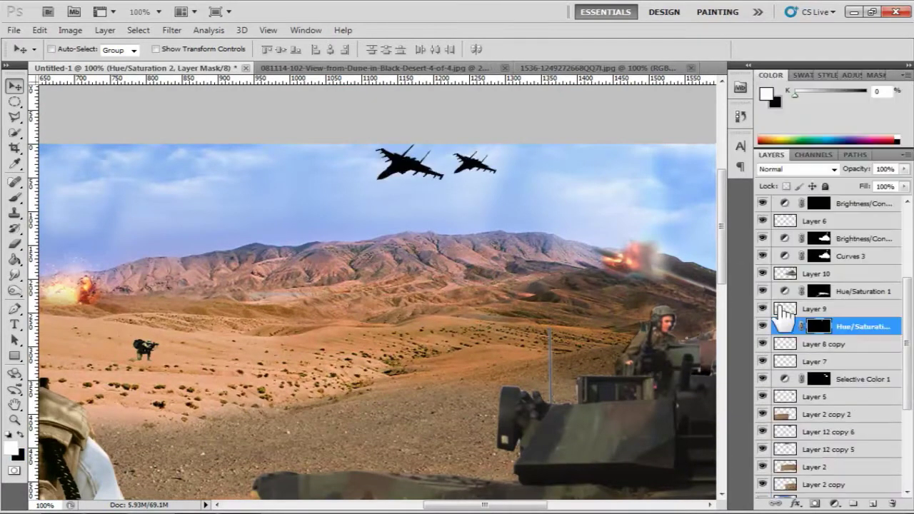
key(ctrl+t)
drag(407, 163, 388, 336)
right_click(387, 336)
click(414, 346)
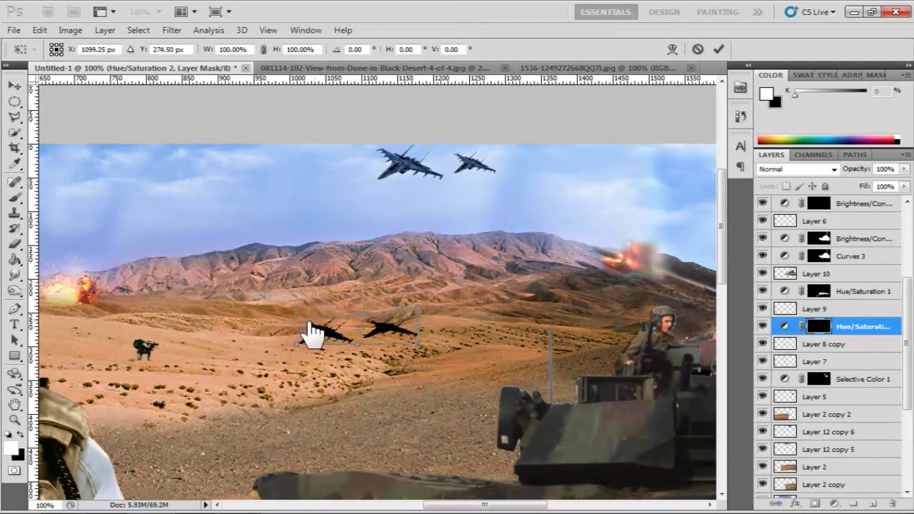
- Lower the jet shadow layer to 55% opacity, blur it, and show the jets again
drag(880, 191, 875, 187)
click(171, 30)
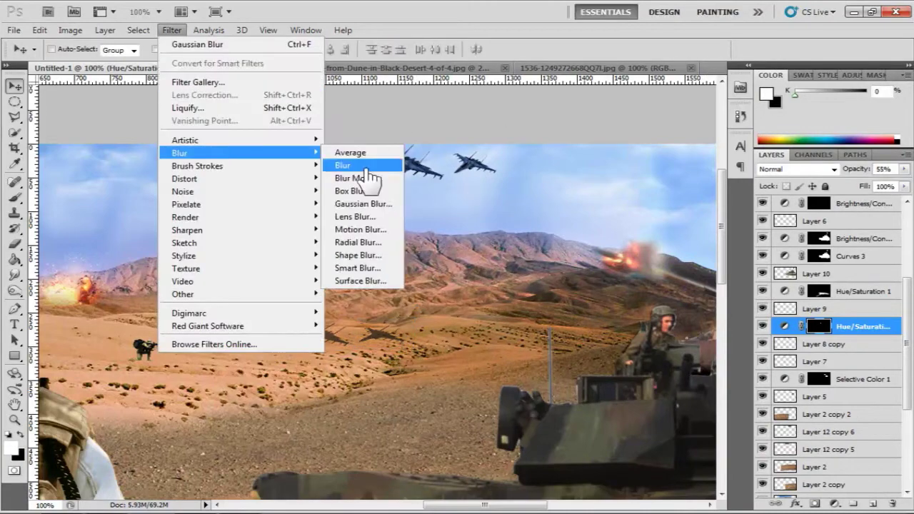
click(357, 210)
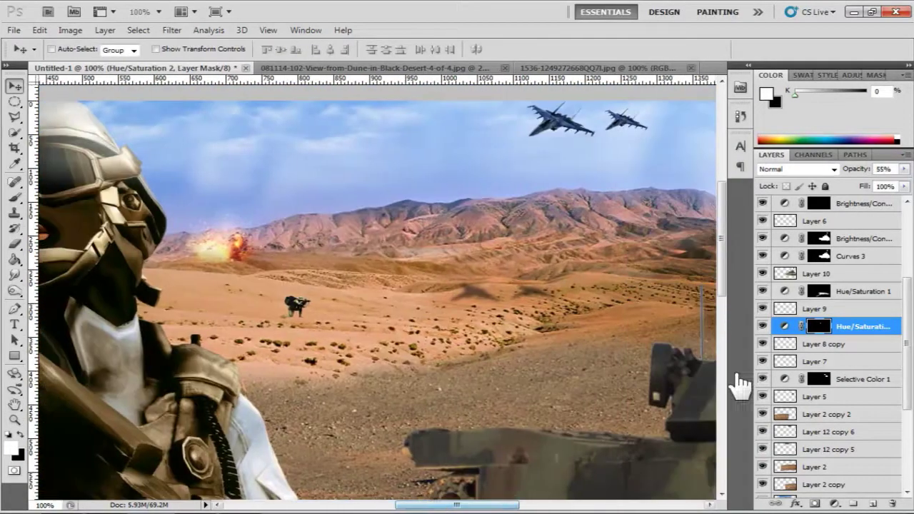
scroll(785, 322, down, 5)
scroll(766, 264, up, 1)
click(762, 204)
scroll(767, 367, up, 3)
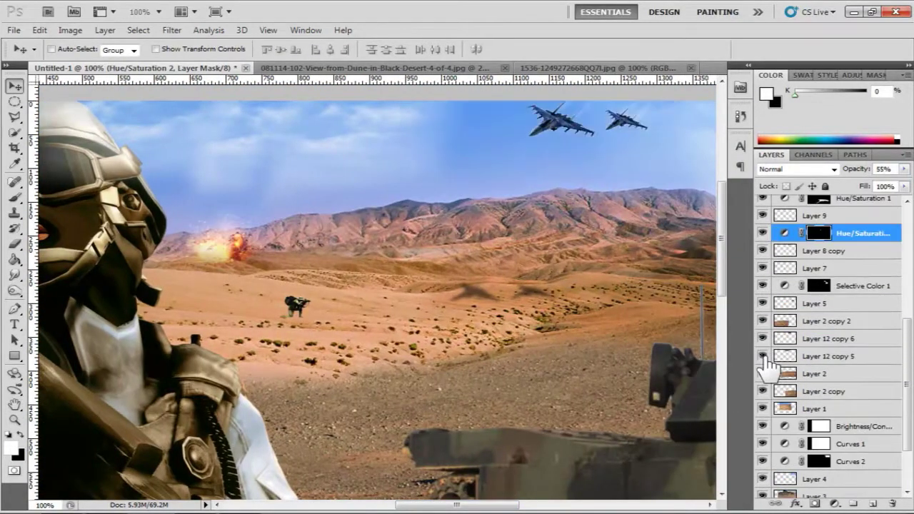
scroll(783, 416, up, 4)
scroll(847, 322, up, 4)
scroll(850, 317, up, 4)
key(ctrl+minus)
- Soften the small soldier's ground shadow with a 0.3 px Gaussian Blur
scroll(849, 318, down, 2)
key(ctrl+minus)
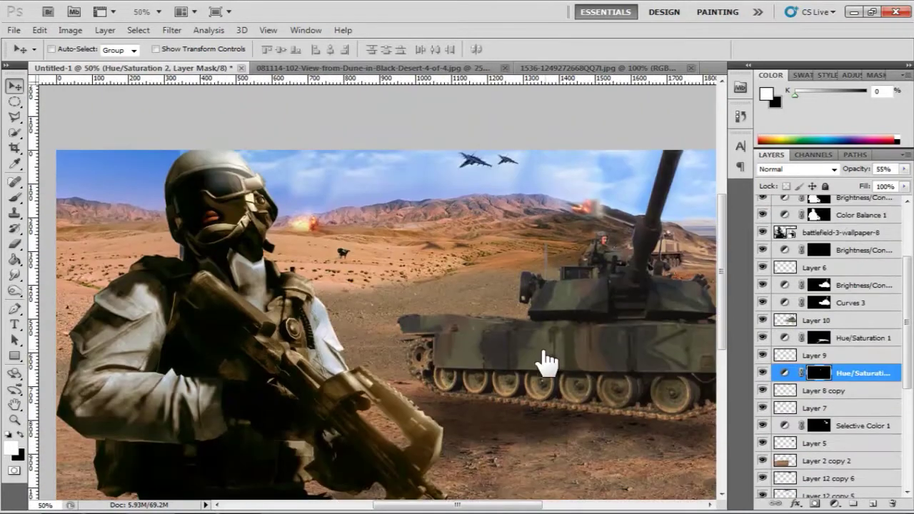
scroll(489, 333, down, 2)
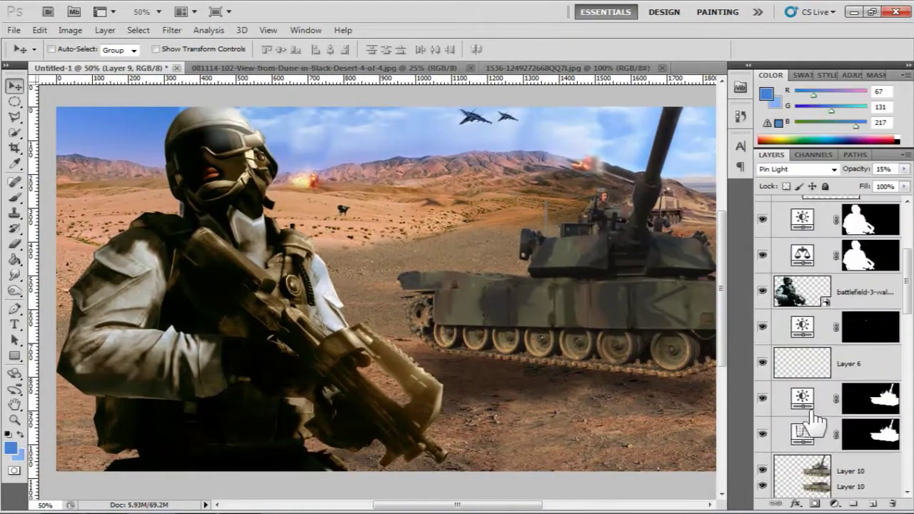
scroll(806, 422, down, 5)
scroll(759, 473, down, 10)
scroll(759, 445, up, 2)
scroll(821, 429, up, 6)
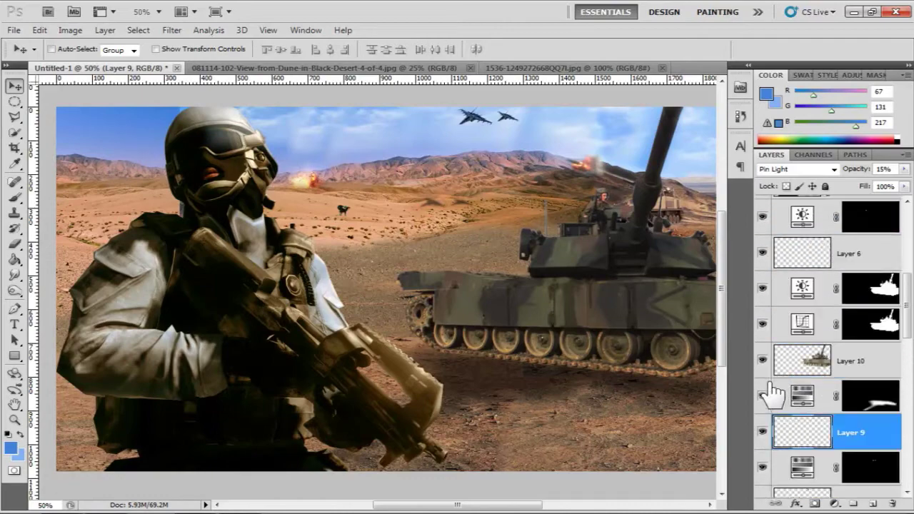
scroll(771, 387, up, 1)
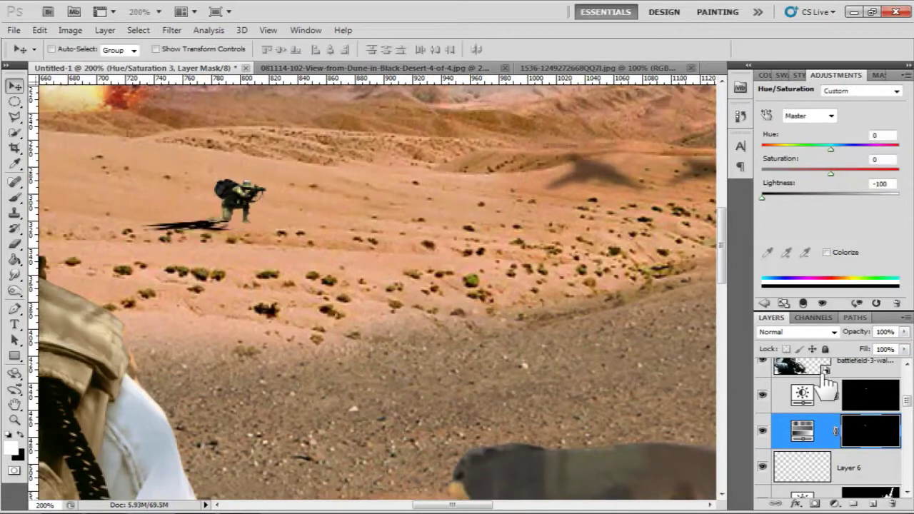
scroll(879, 321, up, 5)
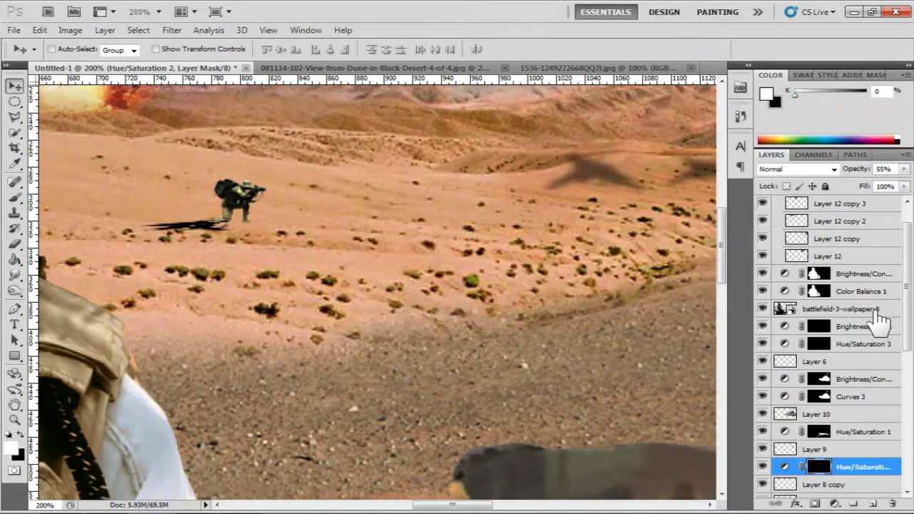
click(172, 30)
click(357, 214)
text(0.3)
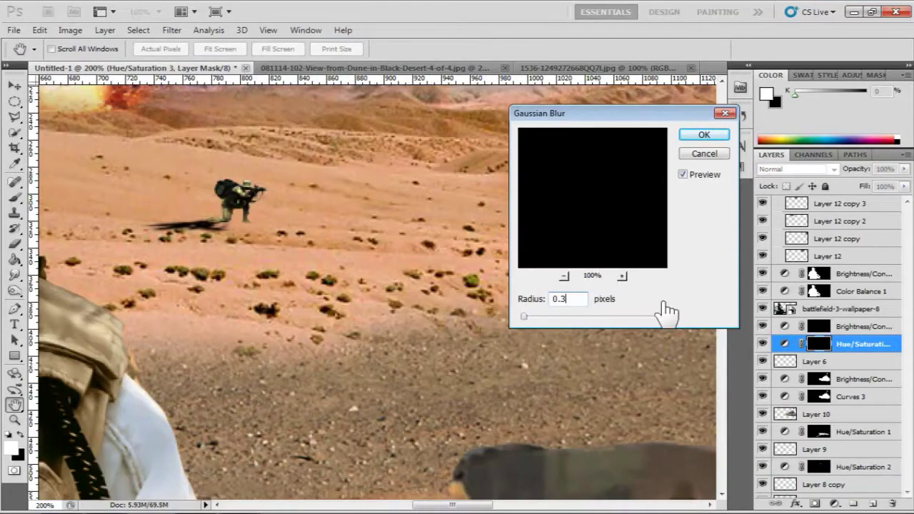
click(704, 134)
- Return the view to 100% and set up a 64% opacity brush on Layer 10
click(159, 11)
click(166, 58)
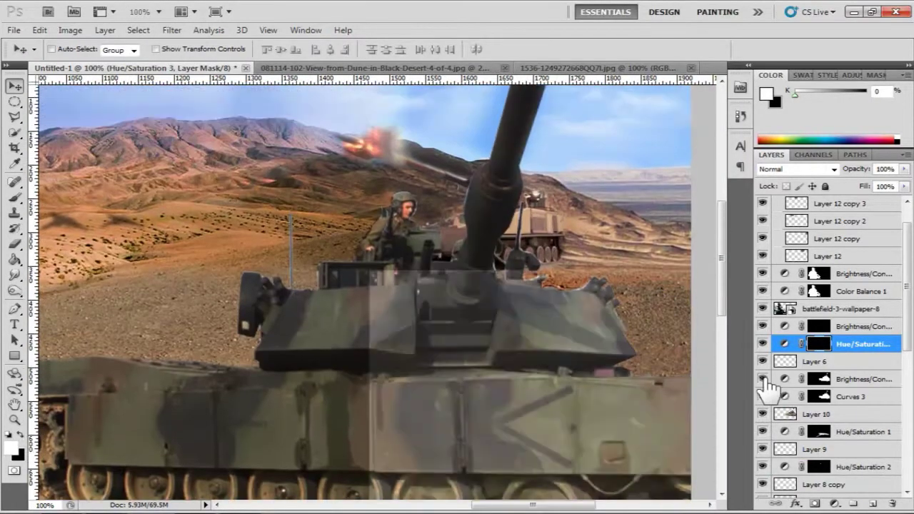
click(818, 414)
click(14, 244)
right_click(602, 286)
drag(233, 50, 212, 77)
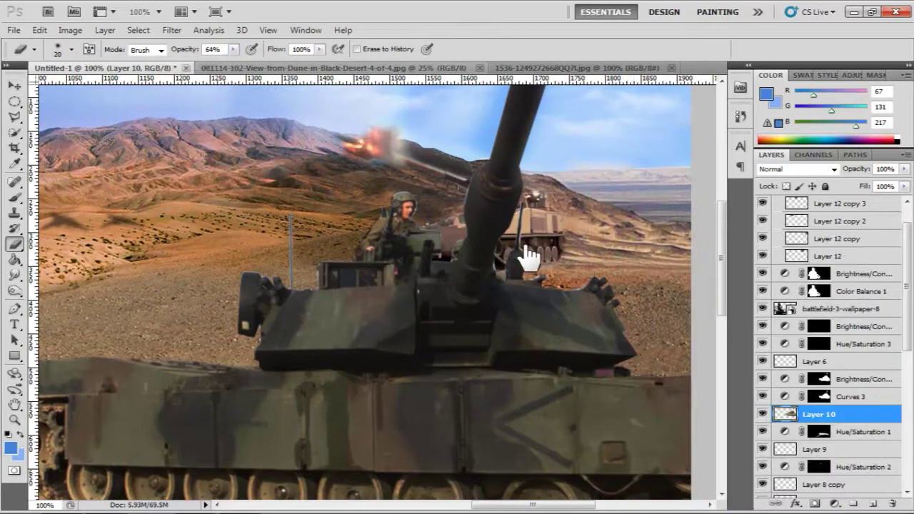
scroll(416, 275, up, 3)
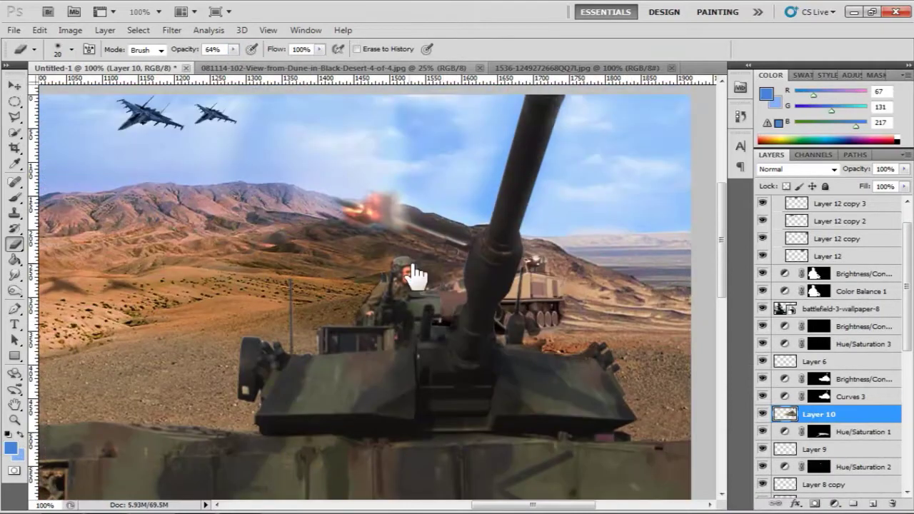
scroll(417, 270, down, 5)
scroll(102, 347, left, 3)
- Draw a rectangle beneath the tank and tilt it along the tank's base
key(u)
drag(122, 364, 674, 465)
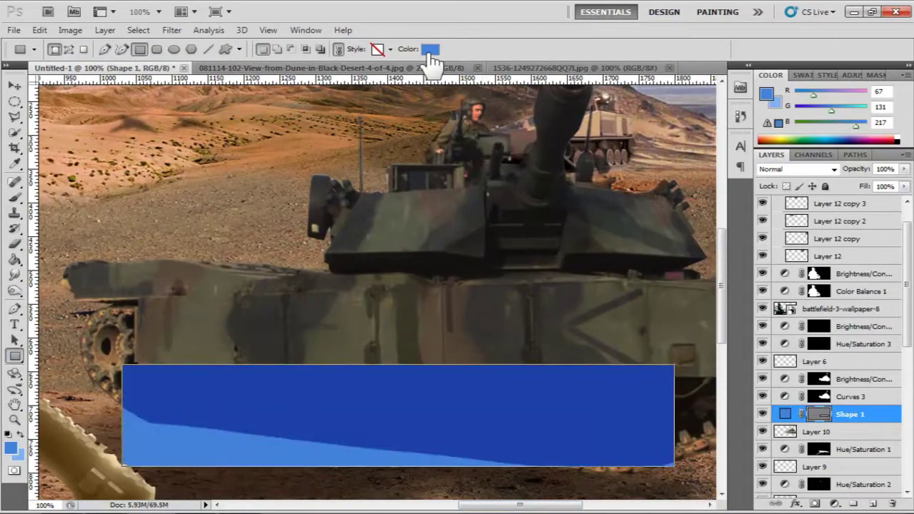
key(ctrl+t)
drag(332, 434, 516, 434)
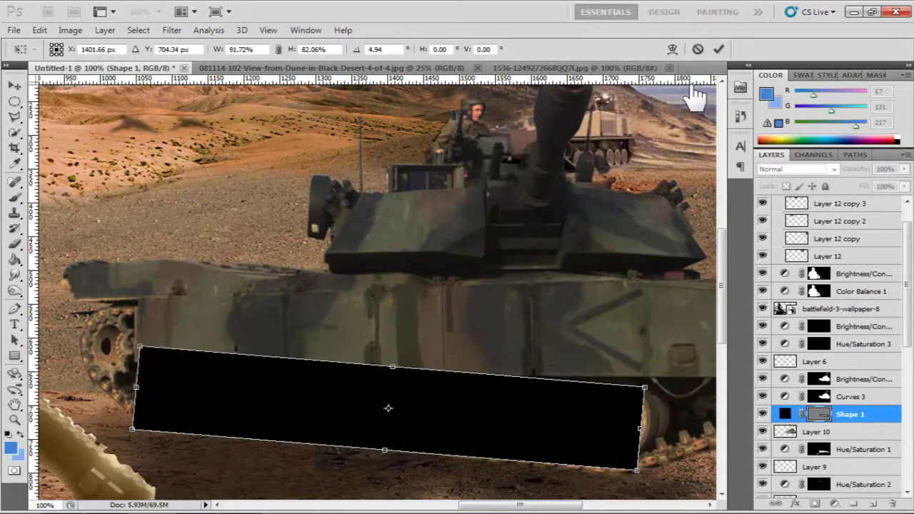
key(Return)
- Lower the rectangle shadow to 39% opacity and stretch it further under the tank
click(904, 169)
drag(896, 184, 828, 187)
key(ctrl+t)
mouse_move(644, 408)
mouse_down()
mouse_move(657, 443)
mouse_move(245, 419)
mouse_up()
key(Return)
- Select Layer 10 and set the brush to 73 px at 100% opacity
click(849, 427)
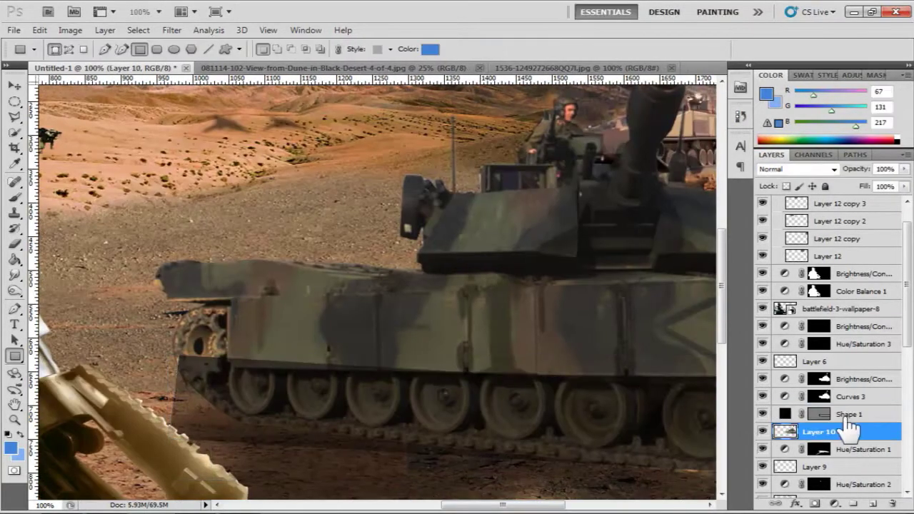
right_click(197, 354)
text(73)
key(Return)
key(0)
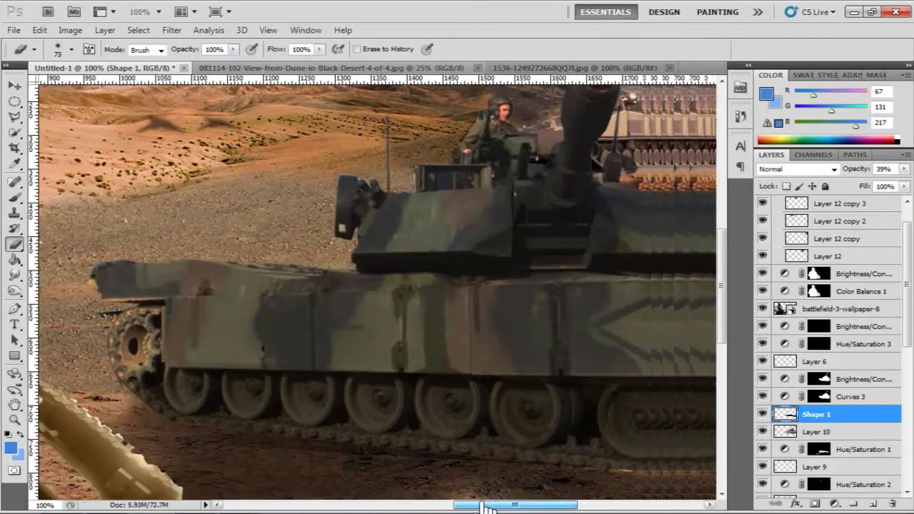
scroll(541, 335, up, 2)
scroll(236, 332, left, 3)
scroll(566, 282, left, 3)
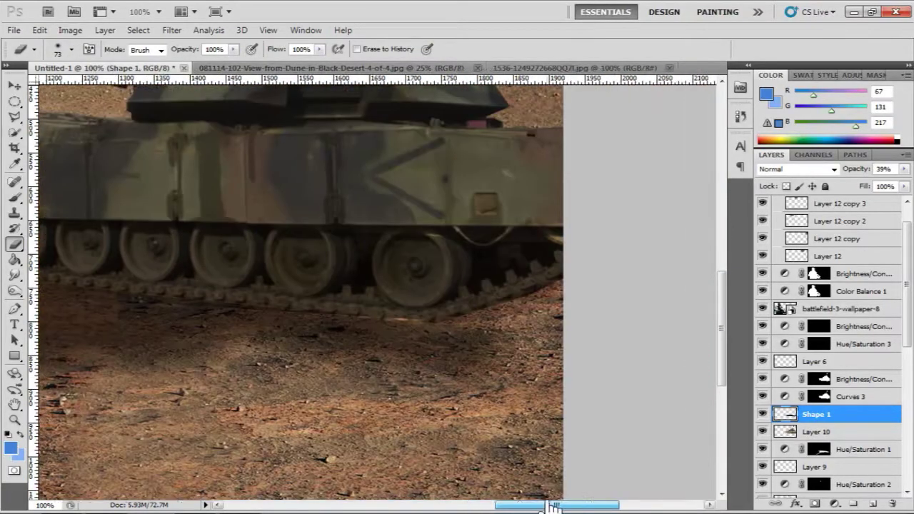
scroll(535, 418, up, 3)
scroll(535, 419, up, 3)
scroll(352, 502, left, 5)
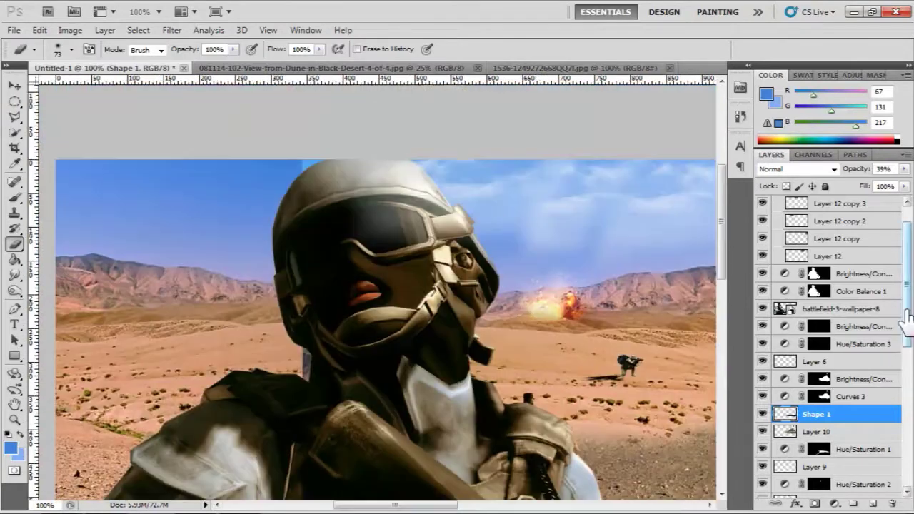
- Reposition the screened cloud layer Layer 12 copy 7
scroll(829, 342, down, 5)
click(832, 401)
key(ctrl+t)
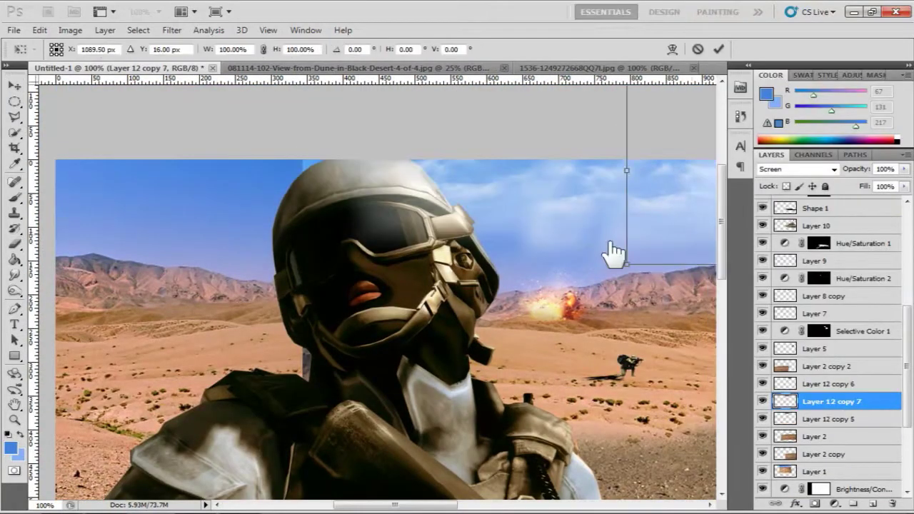
drag(172, 234, 159, 229)
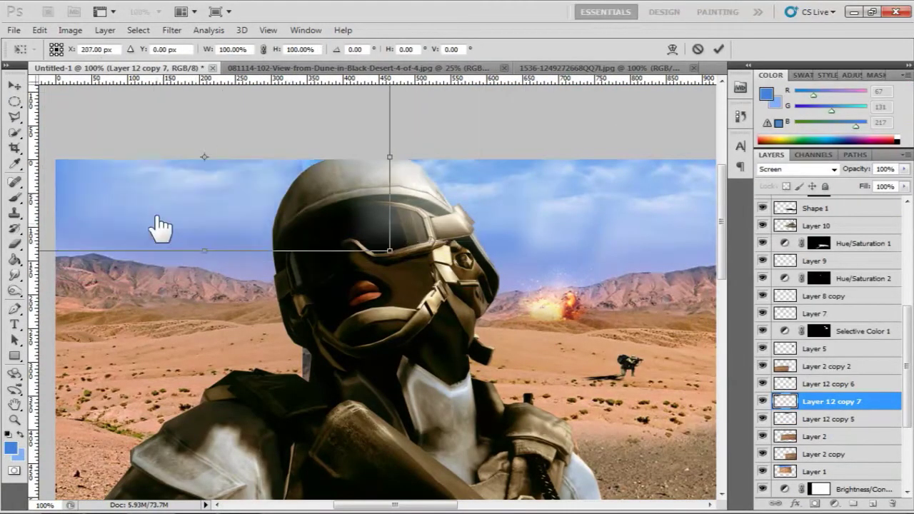
click(718, 48)
- Duplicate the clouds as Layer 12 copy 8, move it up-left, then select the soldier layer
scroll(828, 342, down, 3)
scroll(765, 346, down, 3)
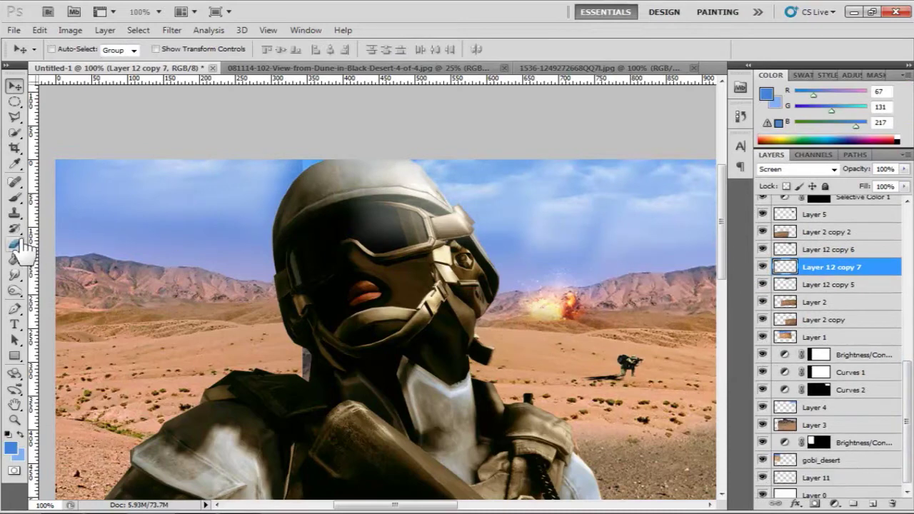
click(14, 212)
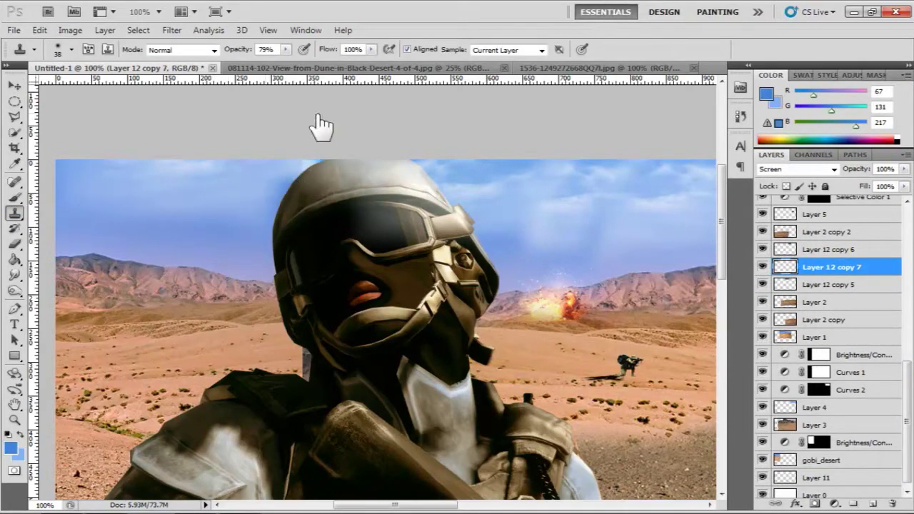
right_click(849, 267)
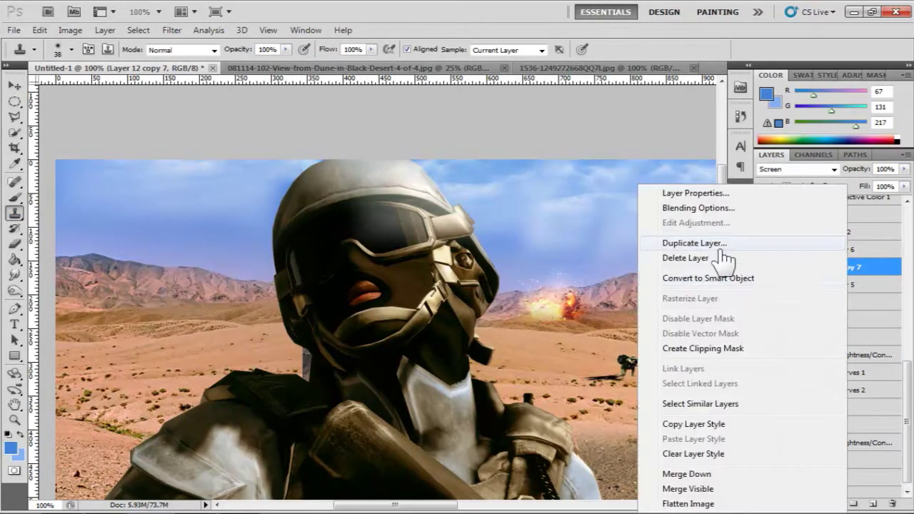
click(724, 259)
click(14, 86)
drag(541, 239, 325, 188)
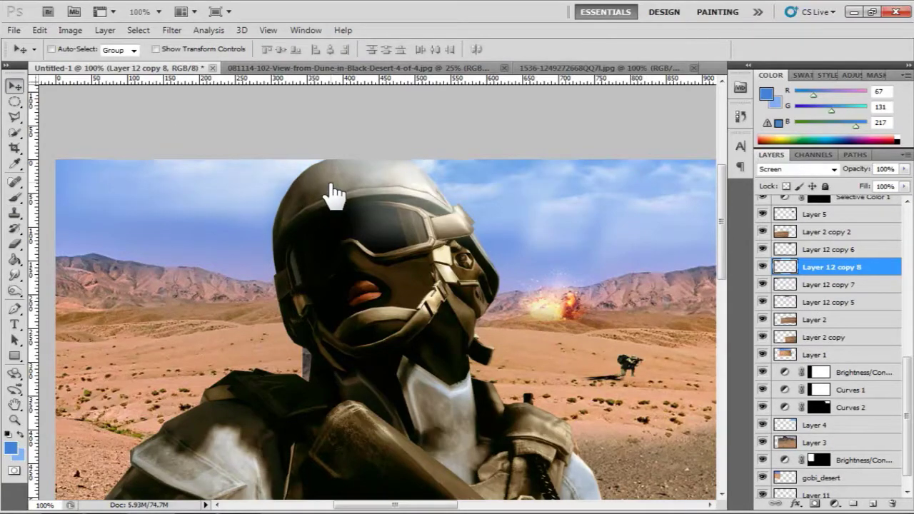
scroll(457, 373, down, 5)
drag(394, 504, 490, 504)
ctrl+click(465, 339)
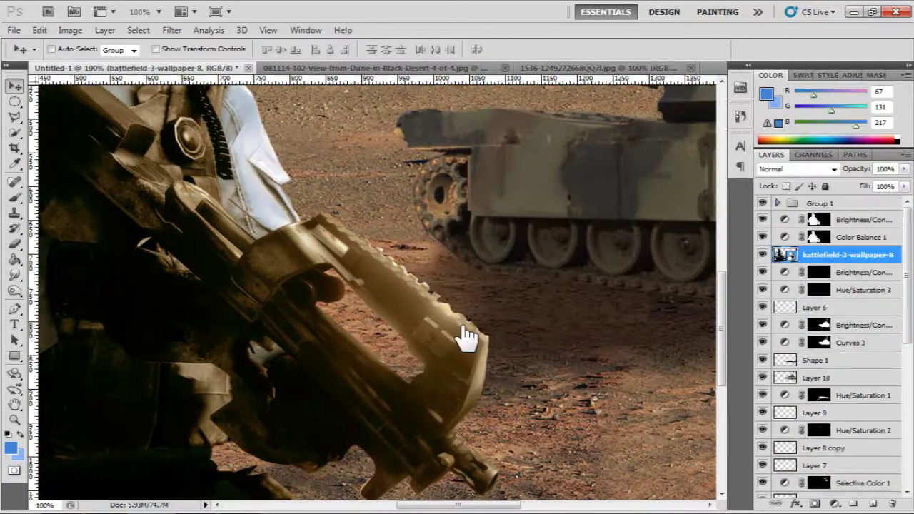
- Merge the soldier with its adjustment layers and add a new Layer 13
shift+click(857, 219)
right_click(856, 221)
click(745, 483)
key(ctrl+shift+alt+n)
- Brush a near-black stroke along the rifle and lower the layer to 69% opacity
click(11, 449)
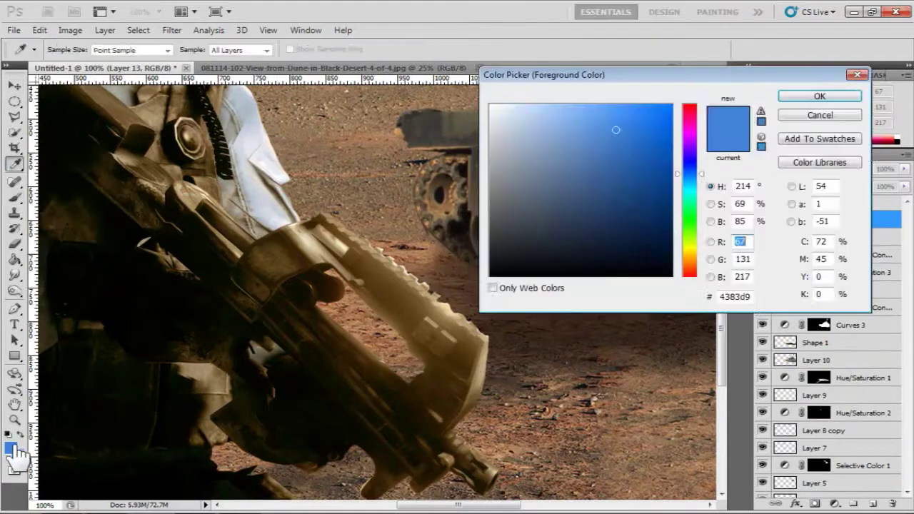
click(354, 265)
key(Return)
drag(439, 407, 357, 382)
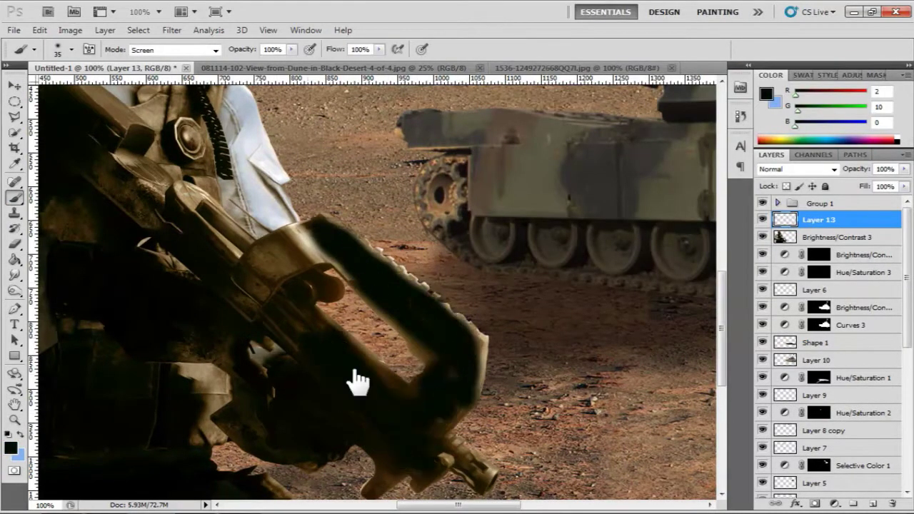
drag(904, 168, 881, 182)
scroll(400, 407, down, 2)
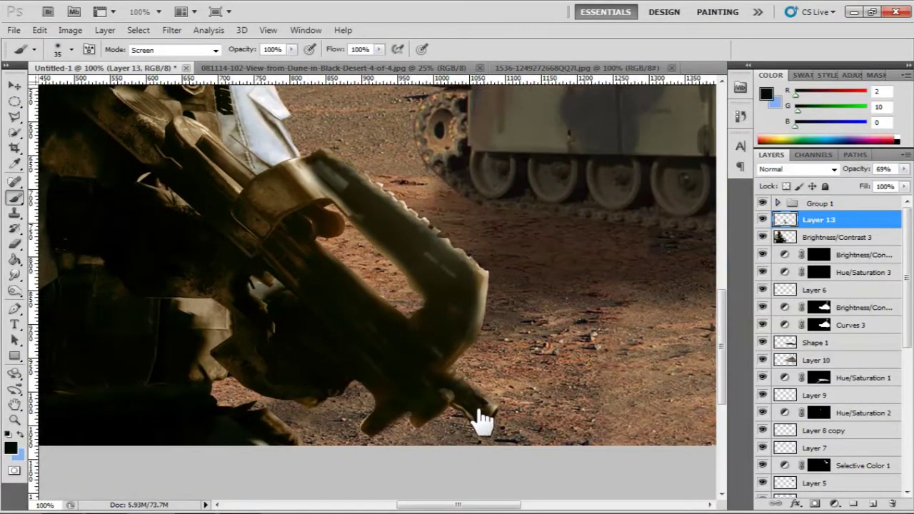
scroll(207, 297, up, 4)
- Add an empty Layer 14 above Layer 13
key(ctrl+shift+alt+n)
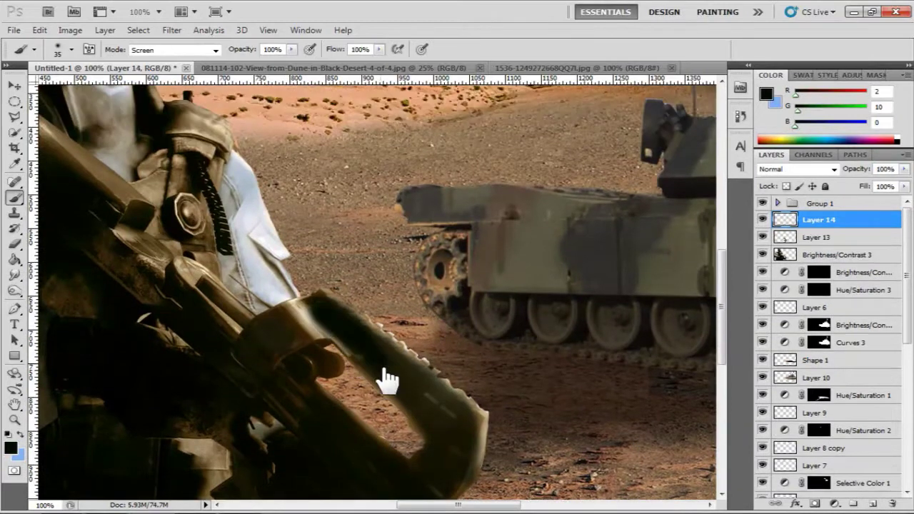
scroll(286, 271, down, 3)
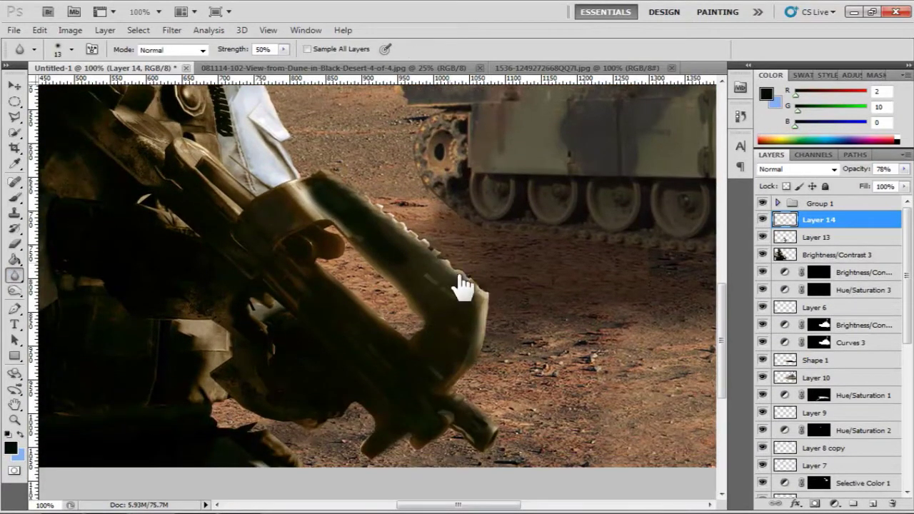
scroll(389, 223, down, 2)
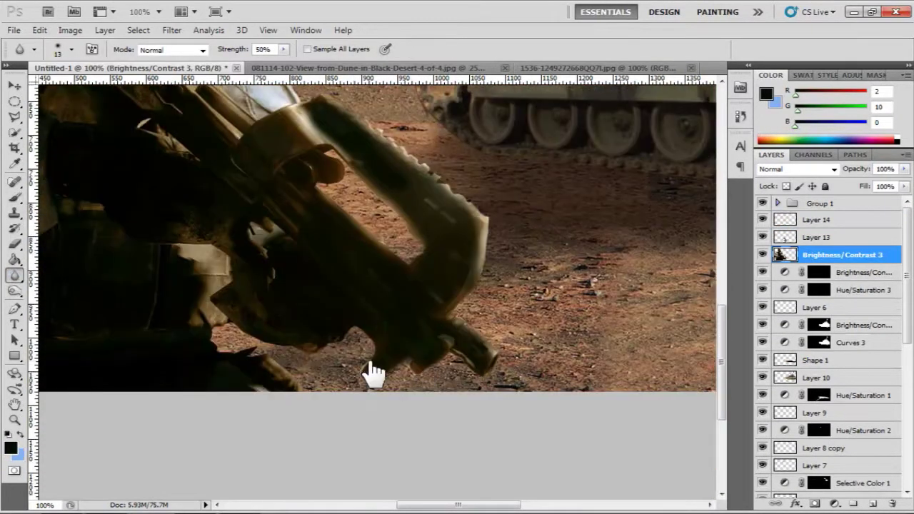
scroll(236, 365, left, 10)
scroll(261, 336, left, 2)
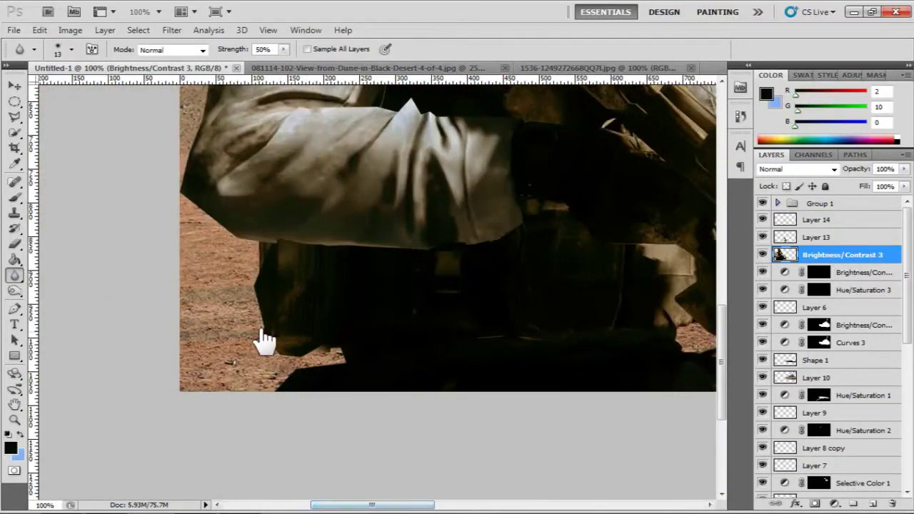
scroll(264, 321, up, 2)
key(ctrl+minus)
key(ctrl+minus)
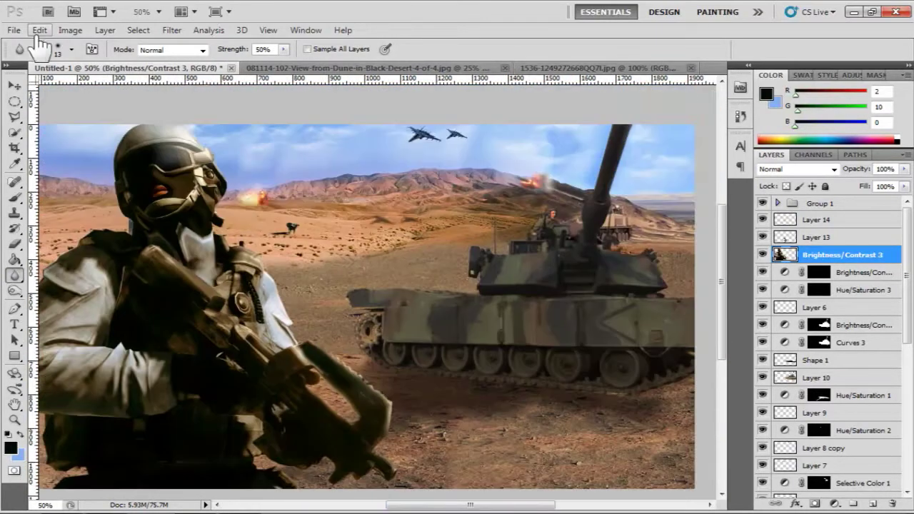
- Import the dirt image into the composite and commit its placement
key(ctrl+o)
drag(730, 173, 729, 236)
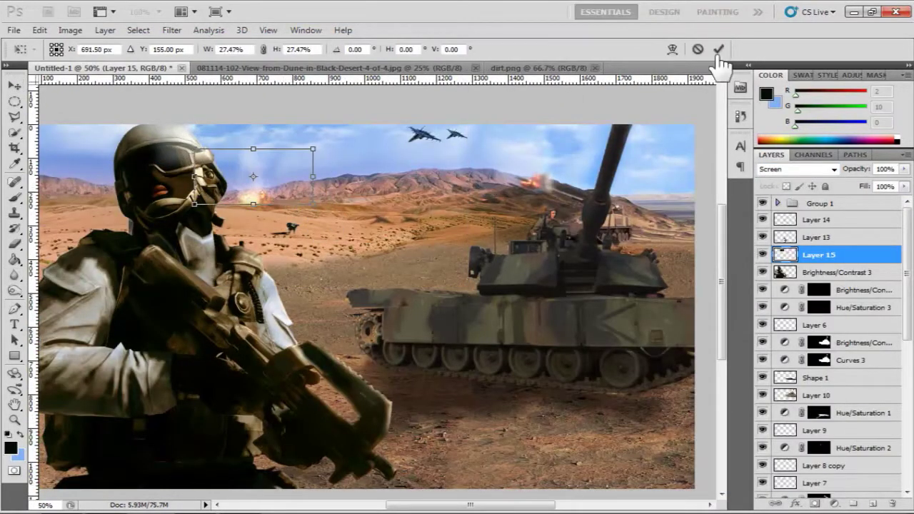
click(718, 50)
key(ctrl+plus)
key(ctrl+plus)
- Add the dust2 image as a Screen-blended layer
key(ctrl+o)
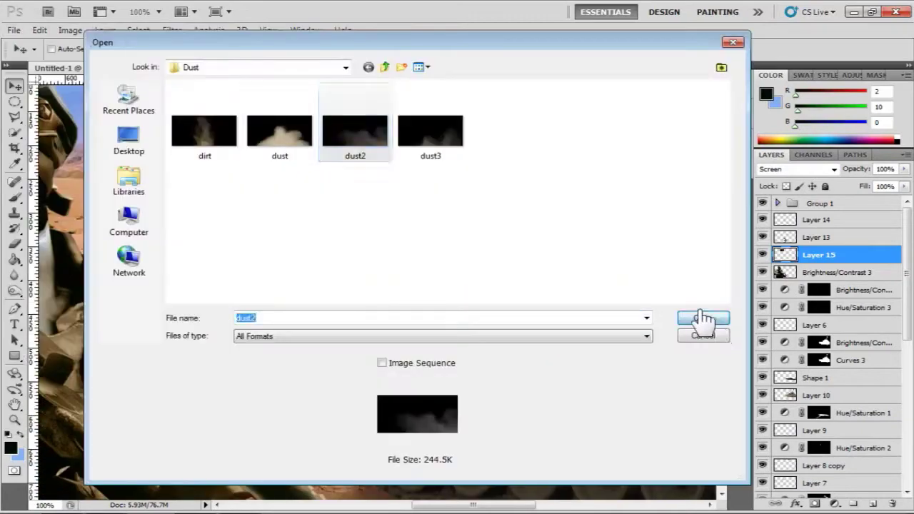
click(702, 320)
click(798, 169)
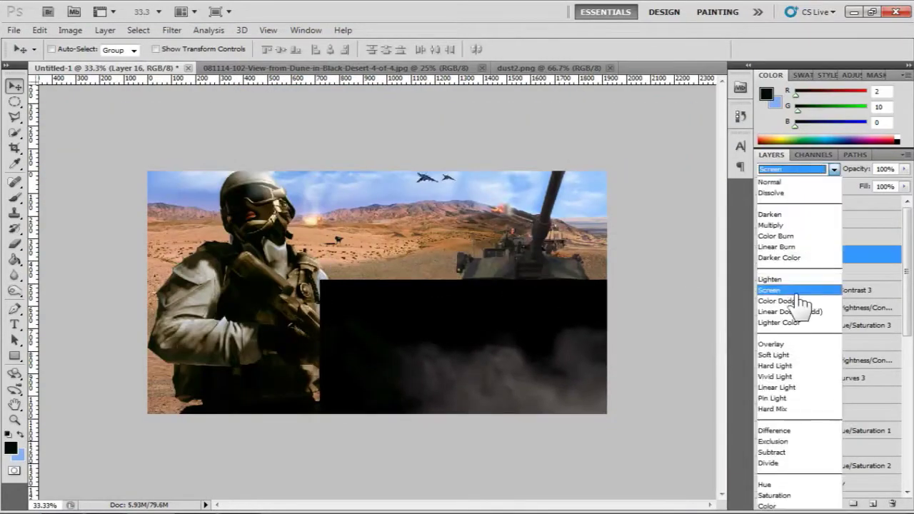
click(798, 289)
key(ctrl+t)
key(Return)
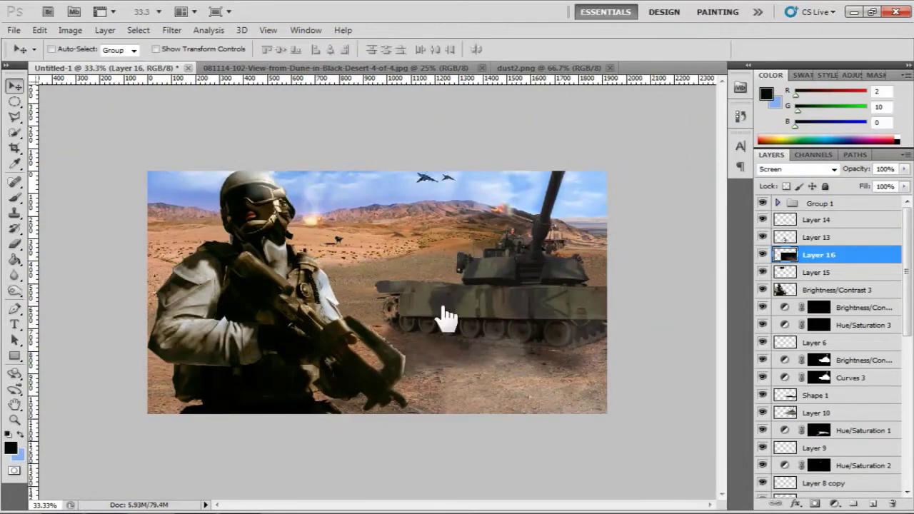
- Duplicate the dust layer, flip it horizontally and move it left under the soldier
key(ctrl+j)
right_click(492, 397)
key(Escape)
key(ctrl+t)
drag(357, 398, 284, 391)
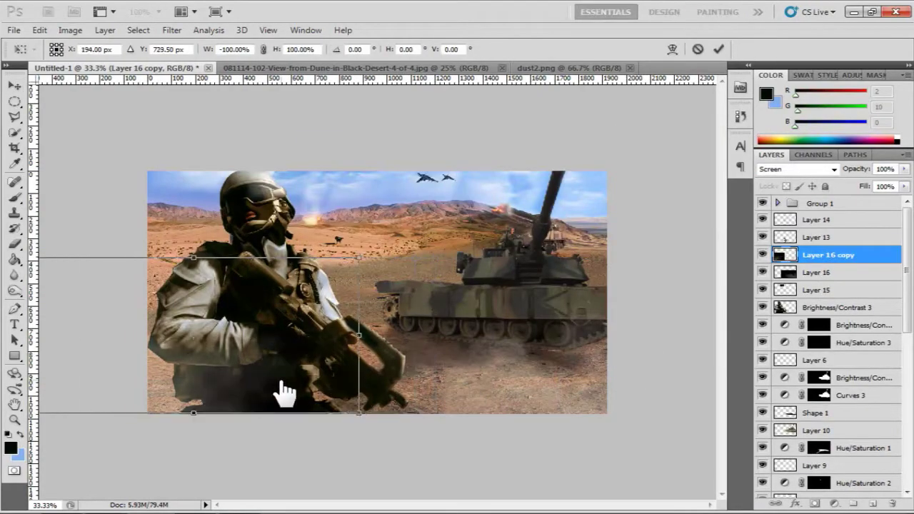
click(717, 49)
key(ctrl+1)
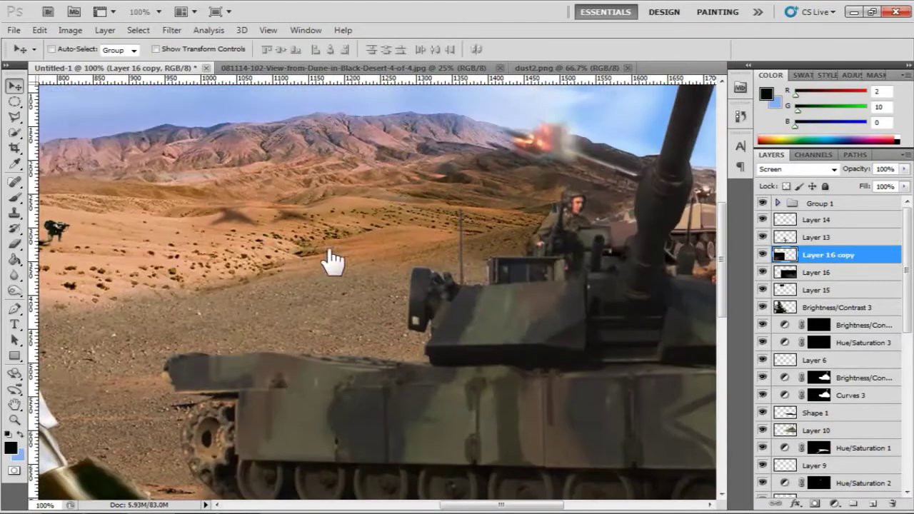
- Add smoke.png in Screen mode and move it below Layer 9, behind the tank
key(ctrl+o)
key(BackSpace)
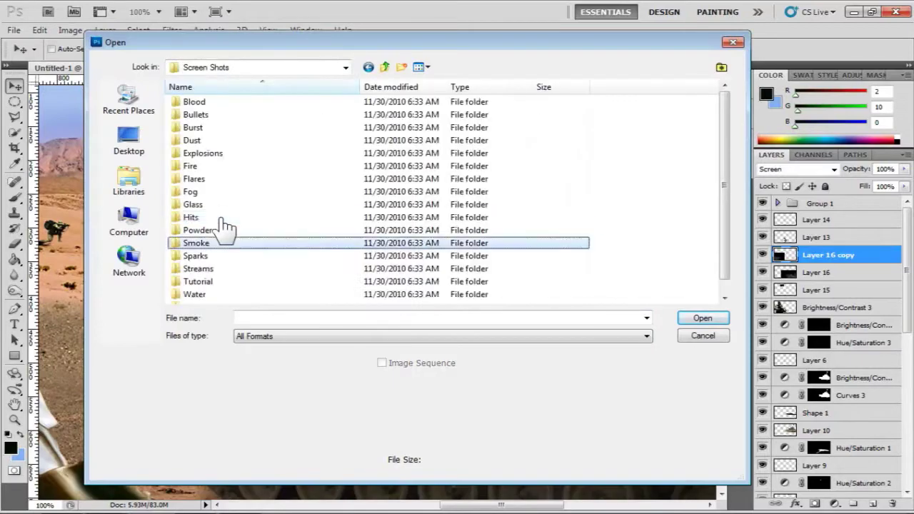
double_click(196, 242)
click(207, 127)
click(702, 317)
click(797, 169)
click(771, 290)
key(ctrl+t)
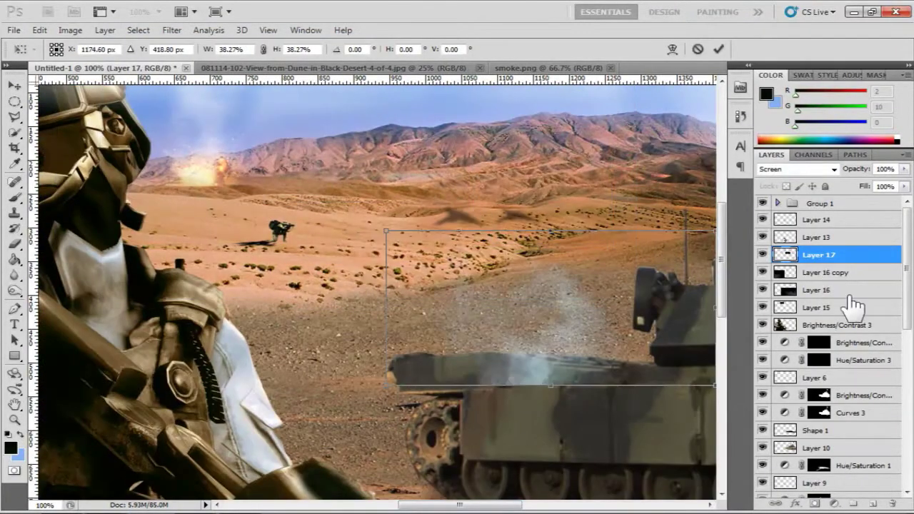
key(Return)
drag(821, 254, 821, 486)
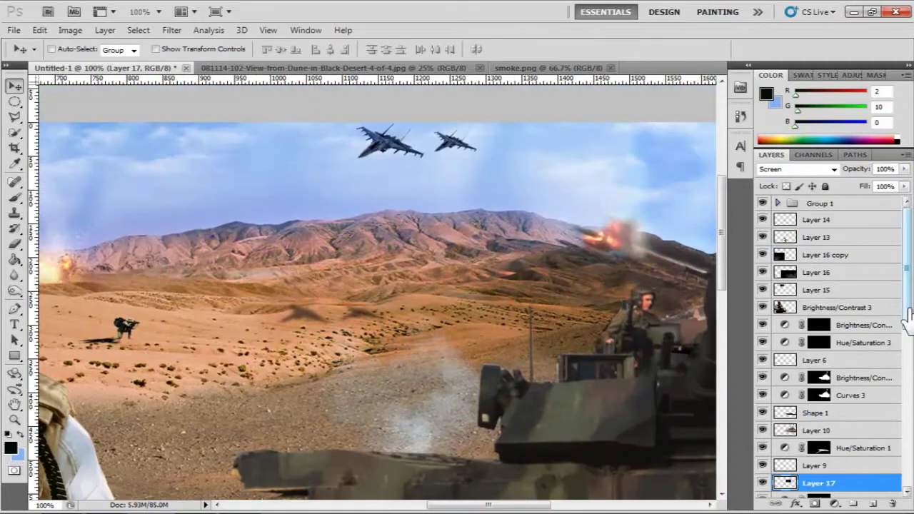
scroll(892, 371, down, 5)
drag(907, 336, 907, 250)
- Switch the Layers panel to larger thumbnails
right_click(806, 265)
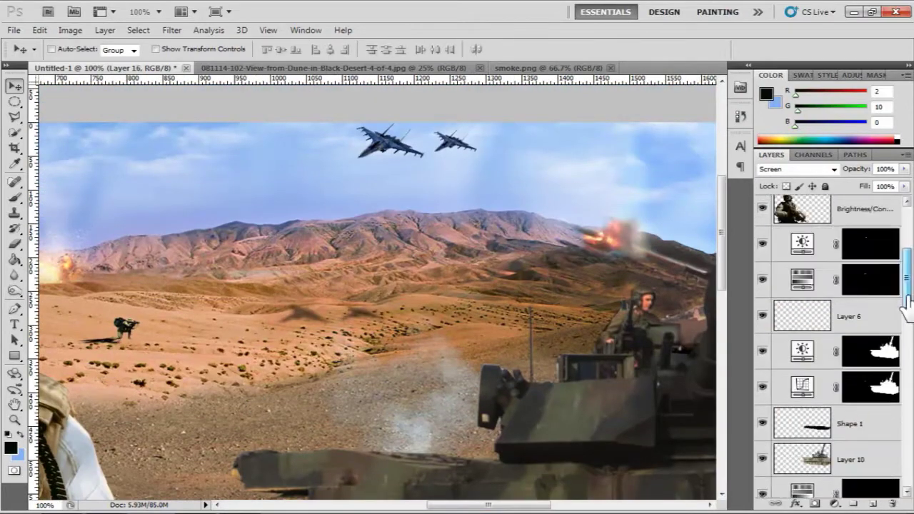
click(749, 429)
scroll(821, 321, down, 5)
- Add a Levels adjustment layer with input levels 0, 0.71 and 185
click(812, 408)
click(834, 504)
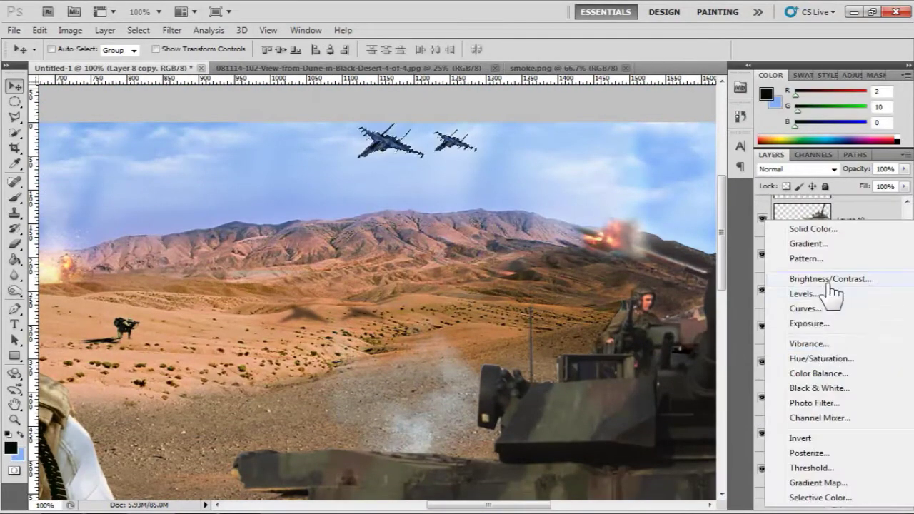
click(833, 293)
scroll(367, 326, down, 5)
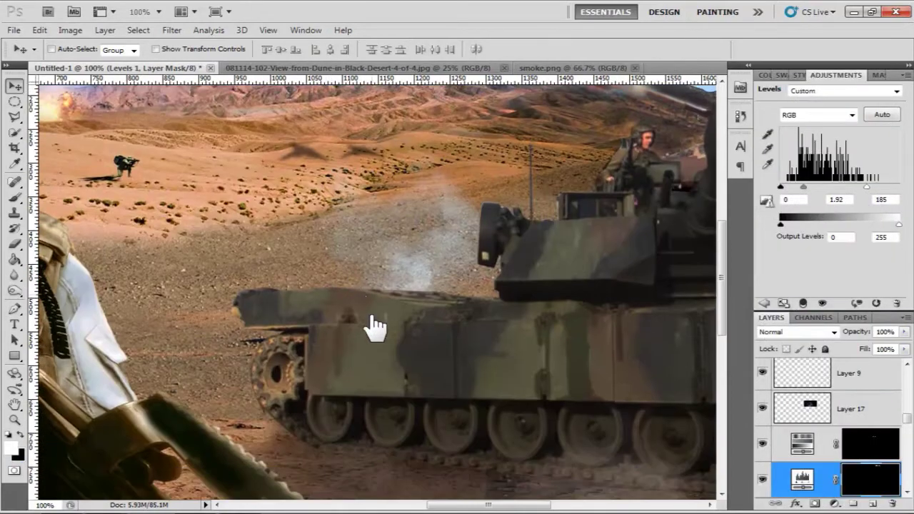
key(ctrl+minus)
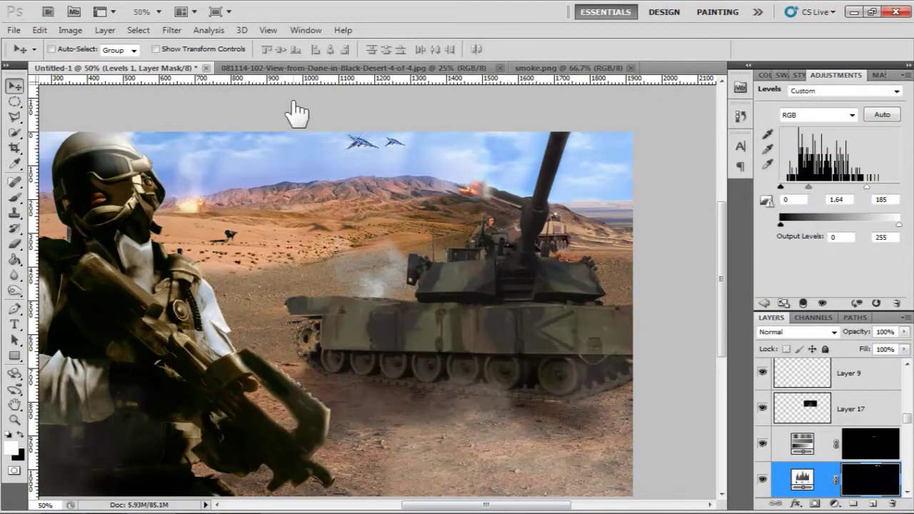
key(ctrl+plus)
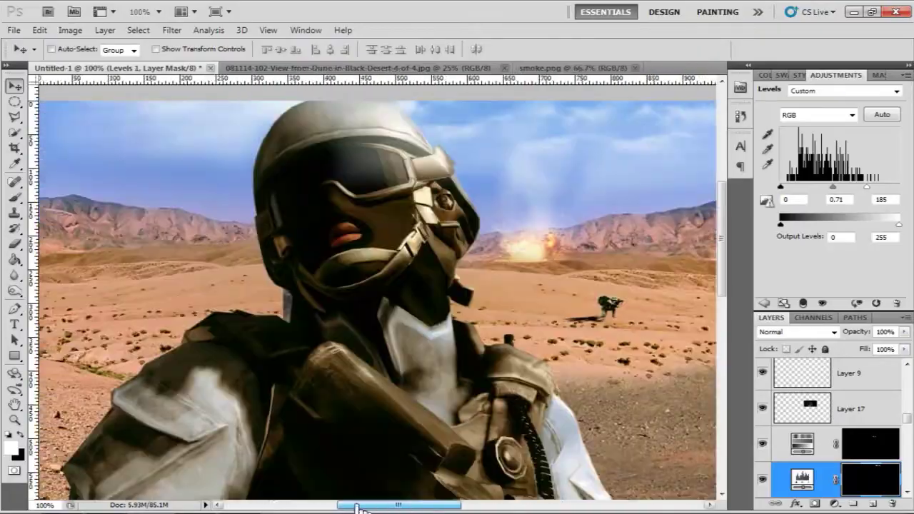